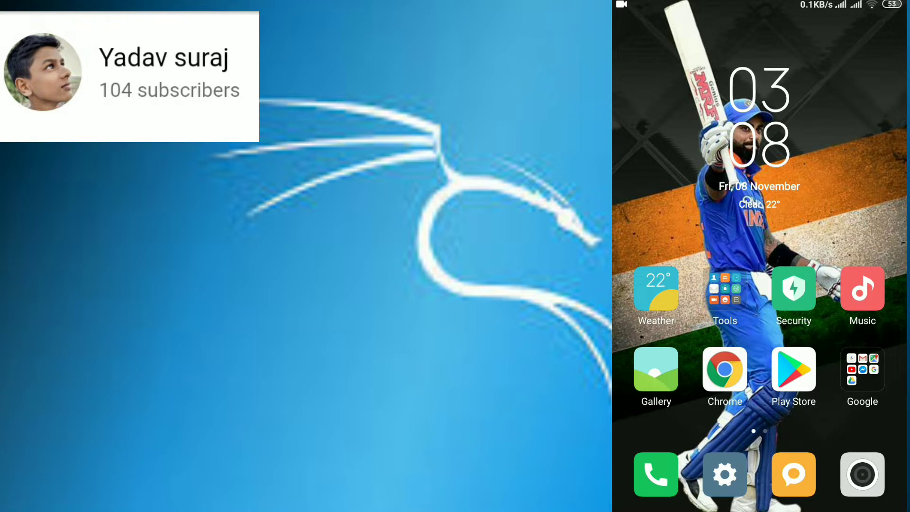
Swipe to the second page of home-screen apps.
drag(852, 332, 663, 332)
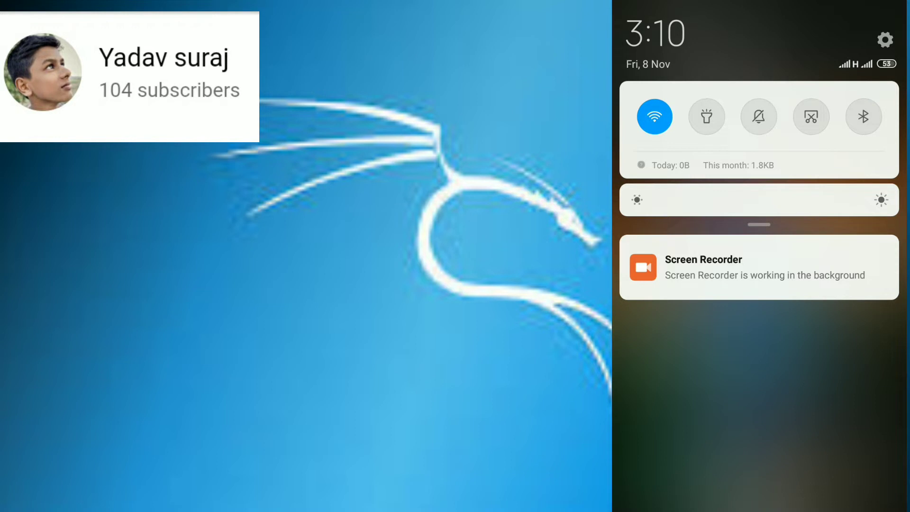
Check in Wi-Fi settings which network the phone has joined, then go home.
click(655, 116)
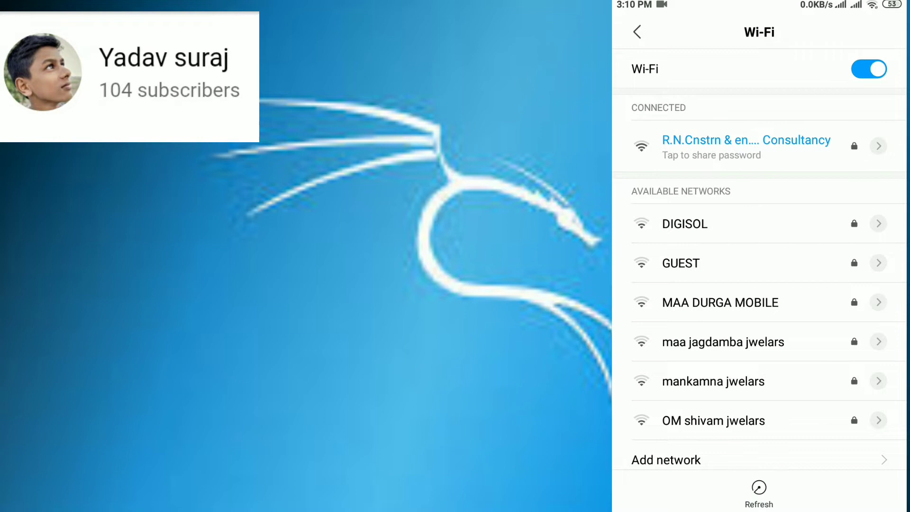
key(super)
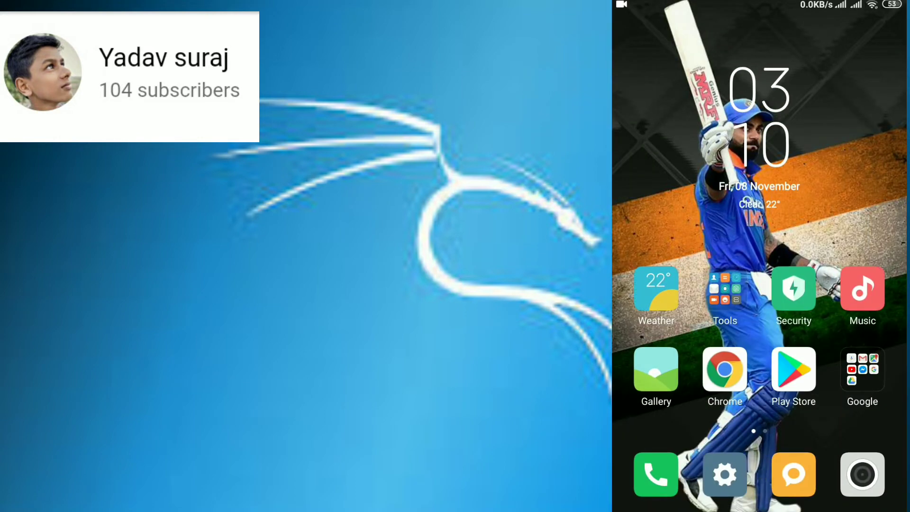
drag(852, 237, 663, 237)
Bring up the second home-screen page showing the File Manager icon.
drag(758, 5, 758, 379)
drag(758, 332, 758, 190)
drag(758, 379, 758, 142)
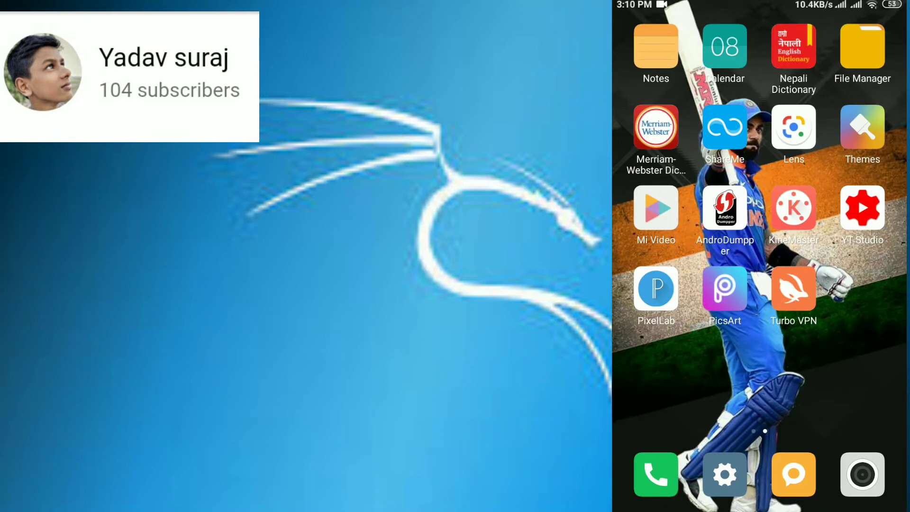
drag(779, 367, 863, 368)
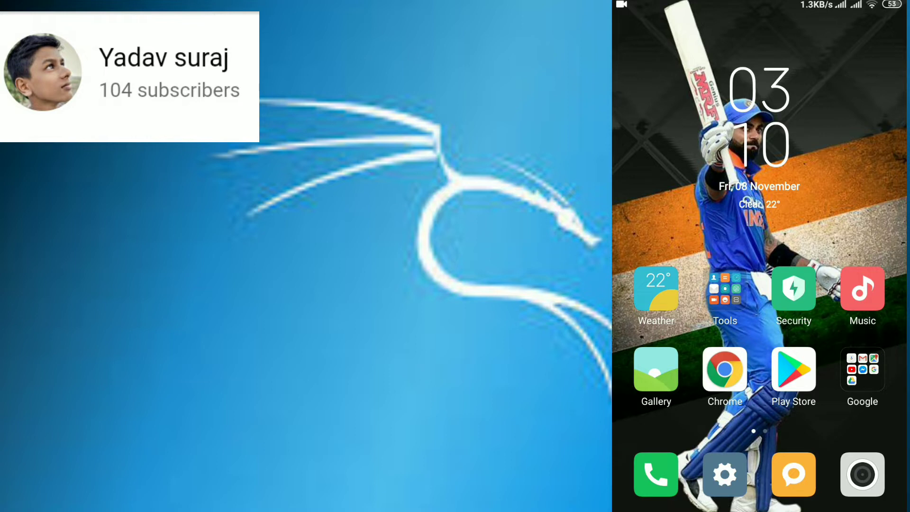
drag(862, 379, 687, 379)
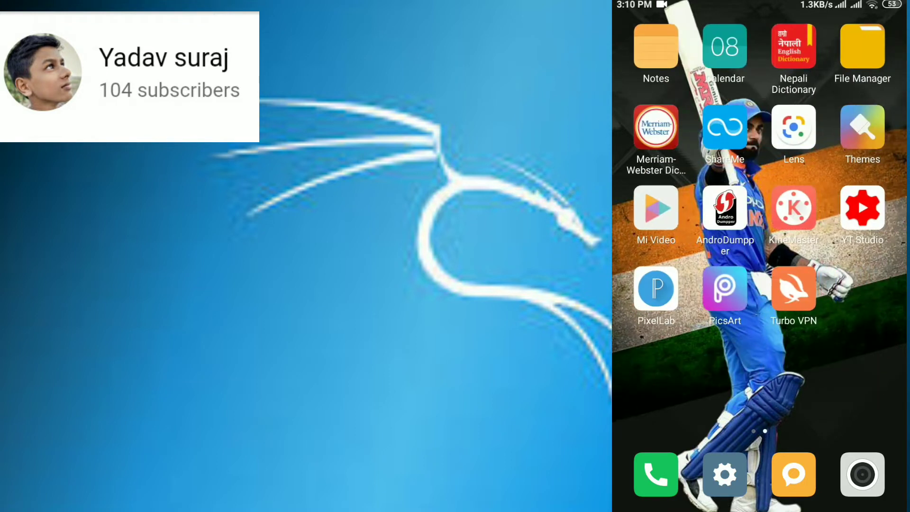
Launch File Manager and go to FTP from its side menu.
click(862, 46)
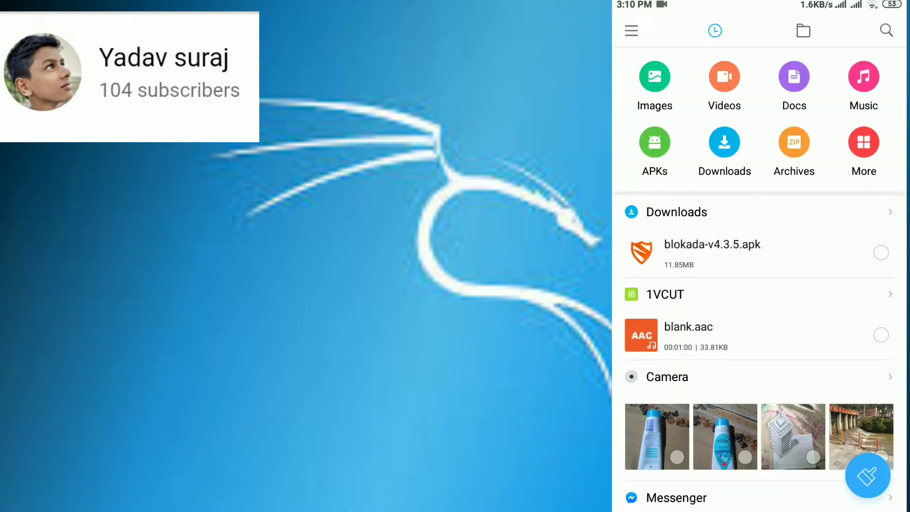
drag(833, 359, 832, 335)
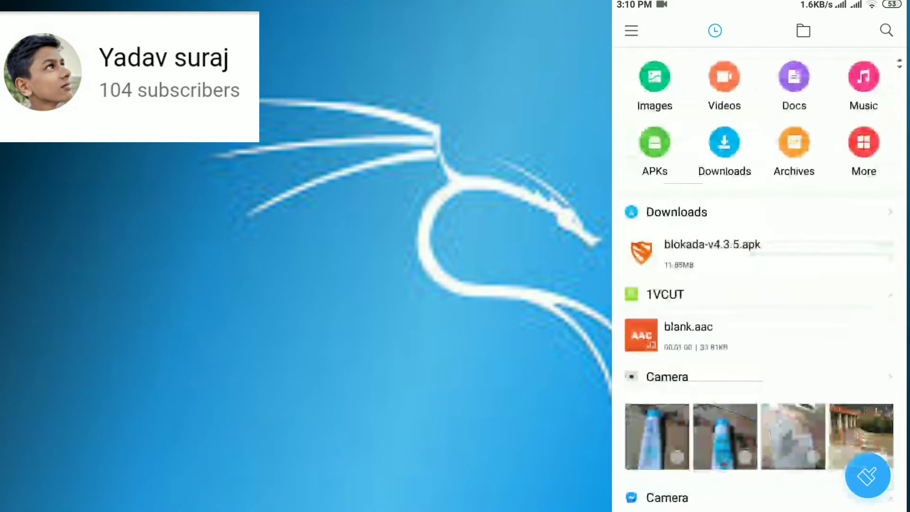
drag(836, 443, 836, 284)
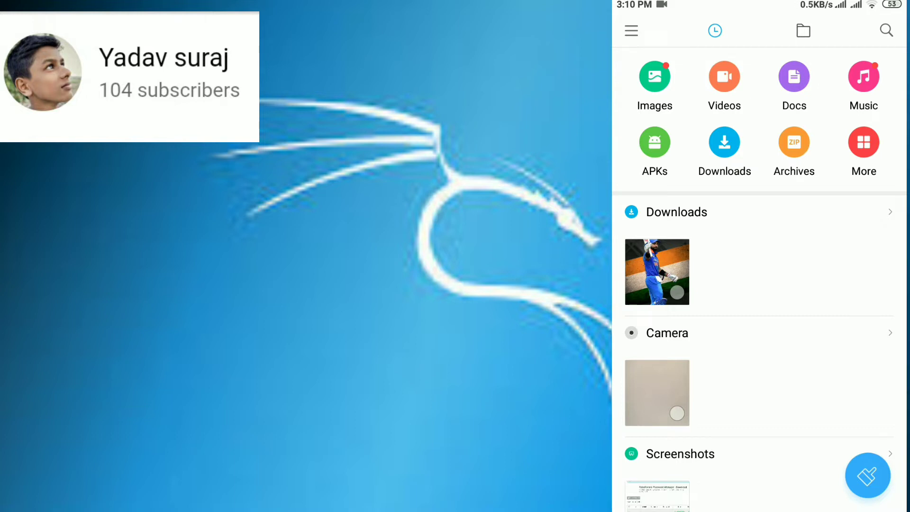
click(630, 30)
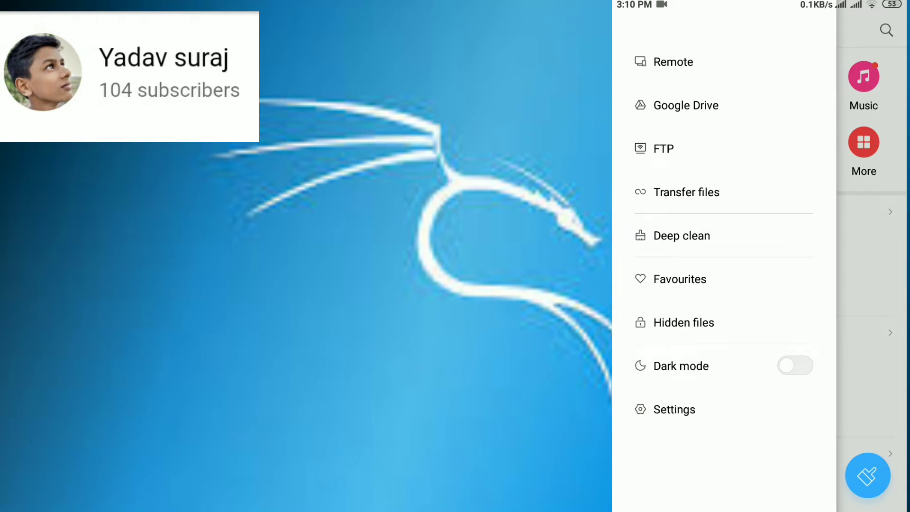
click(663, 148)
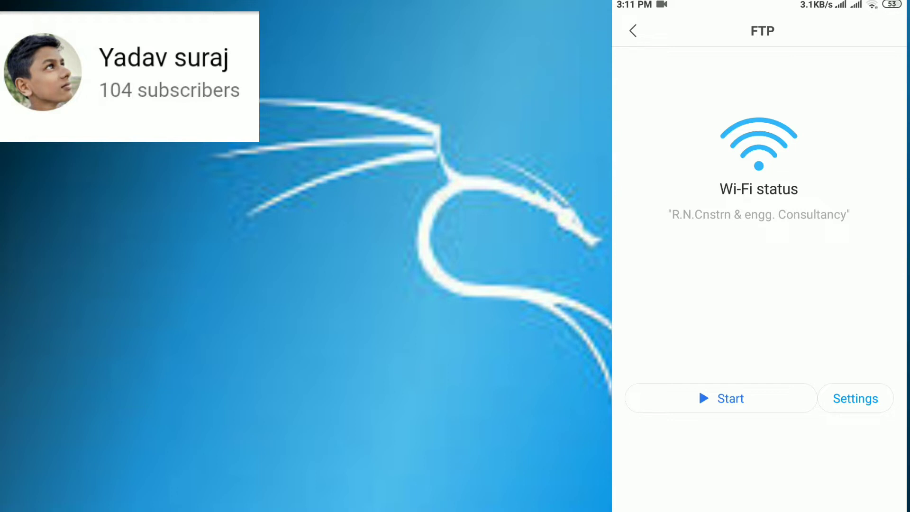
Start the FTP server with the portable (not secure) connection type.
click(758, 395)
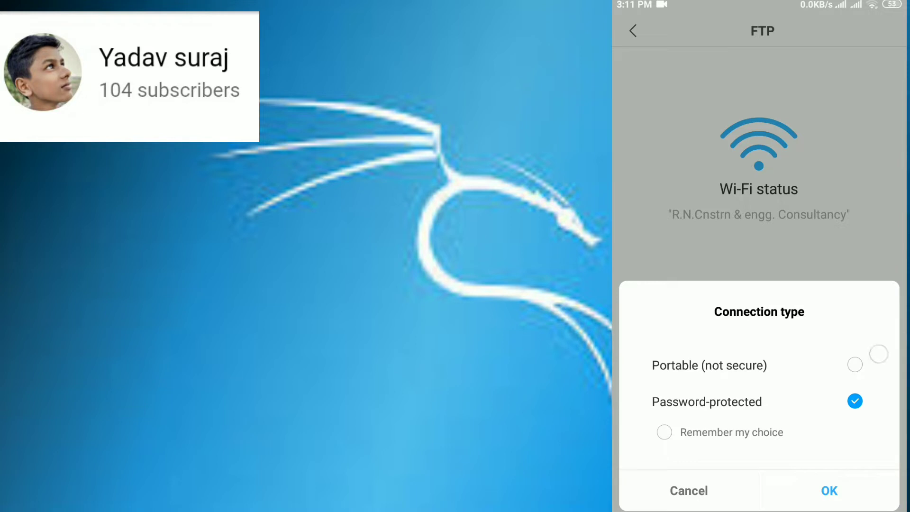
click(854, 364)
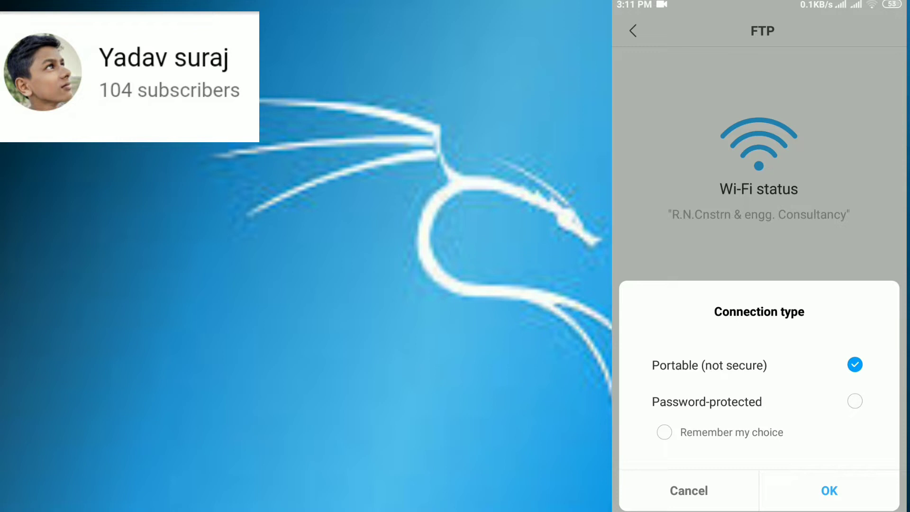
click(855, 401)
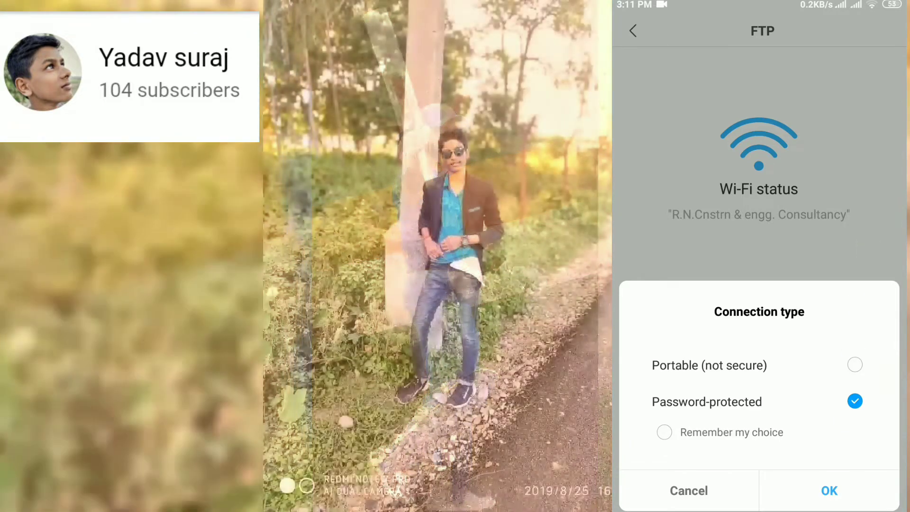
click(854, 365)
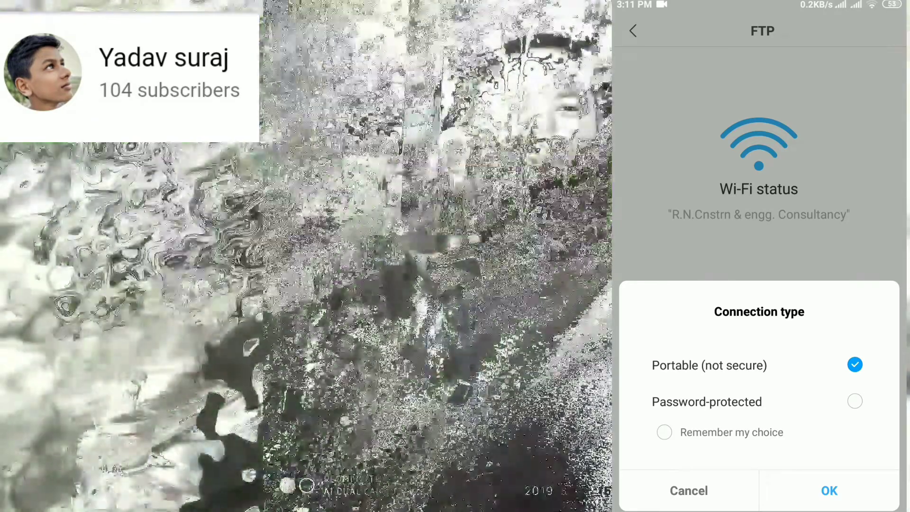
click(829, 491)
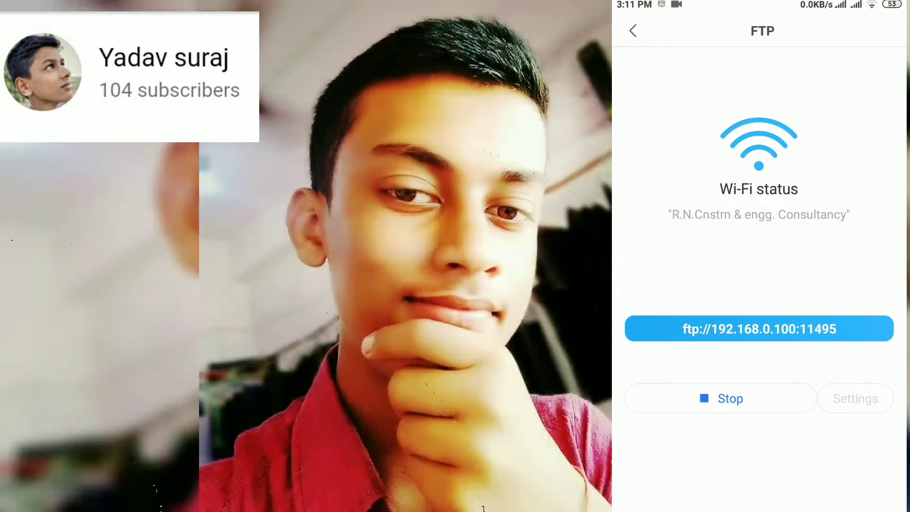
click(697, 328)
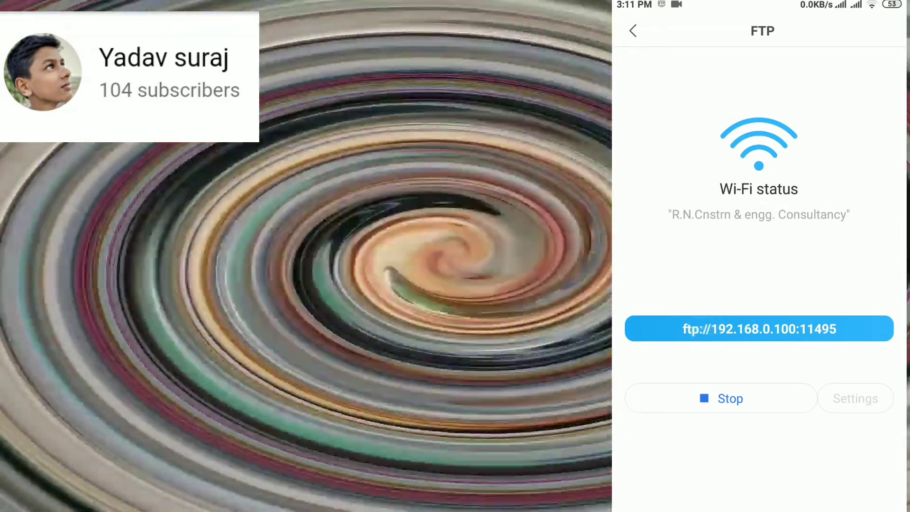
click(699, 338)
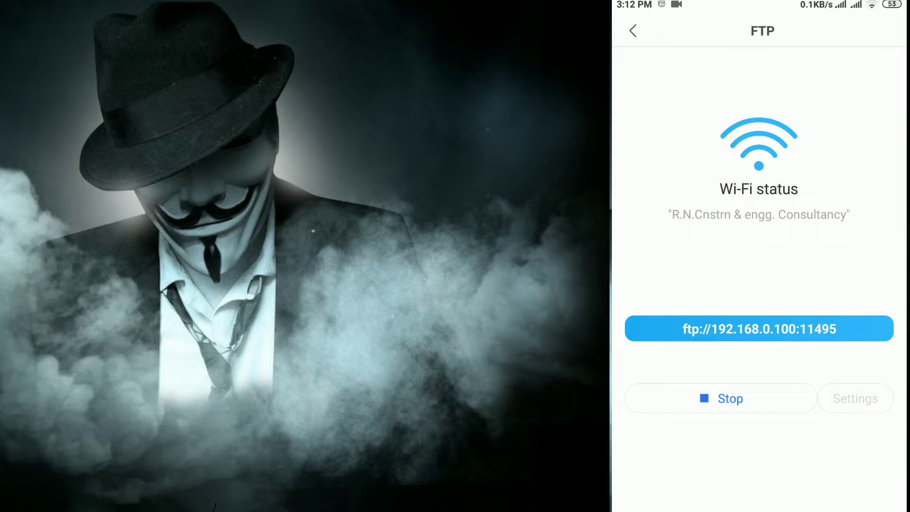
Open a new Chrome tab ready for an address.
click(760, 467)
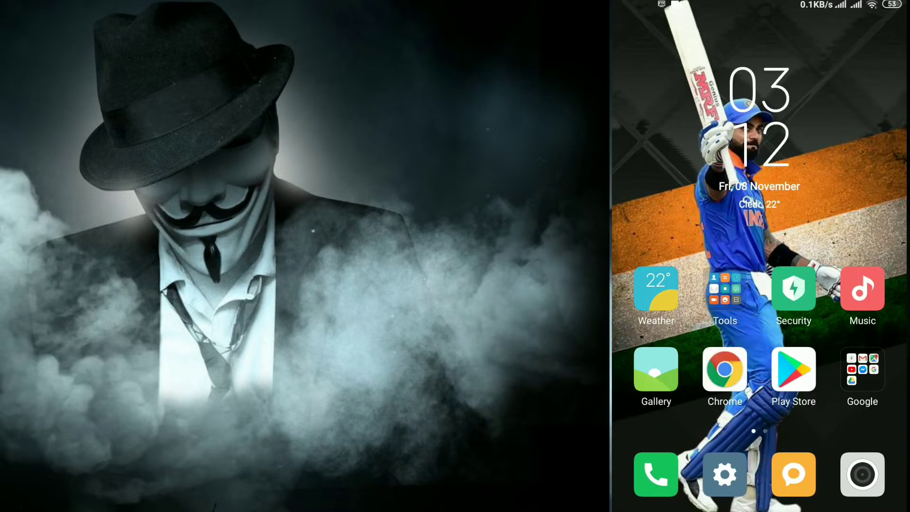
drag(758, 5, 758, 237)
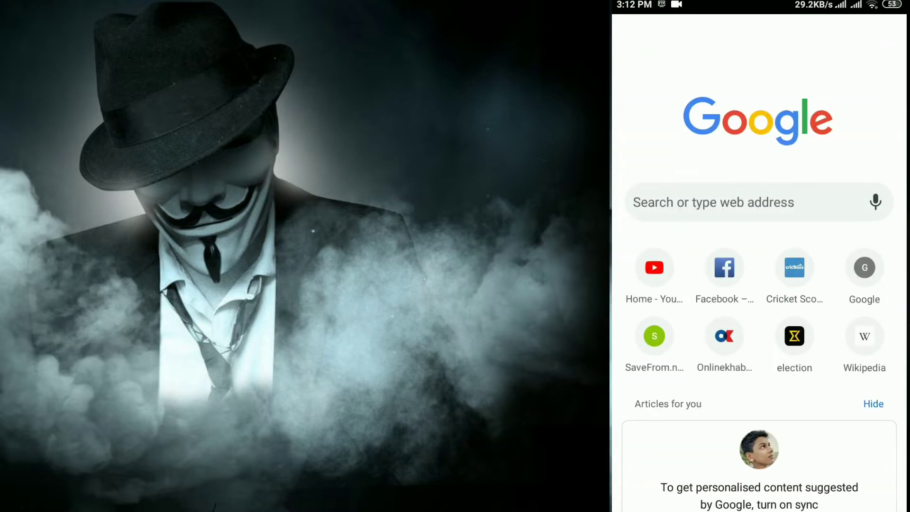
click(731, 201)
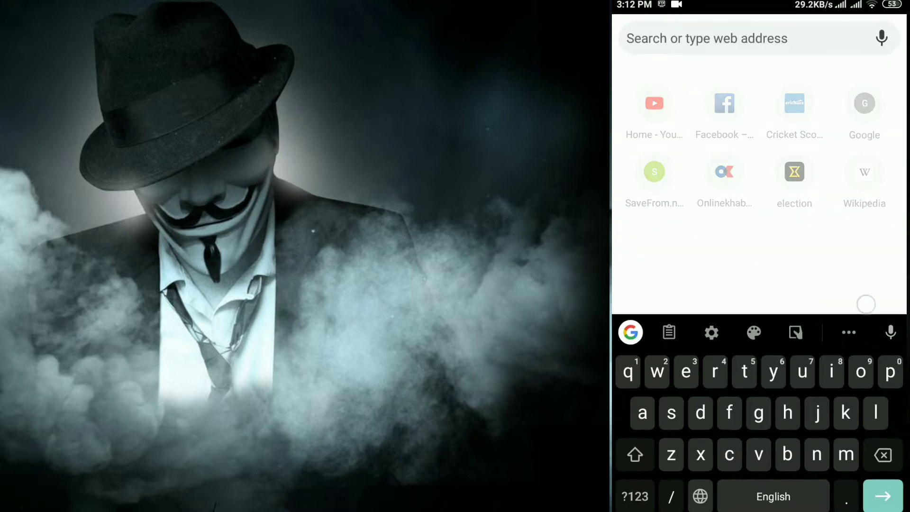
Enter ftp://192.168.0.100:11495 in Chrome's address bar.
text(ftp)
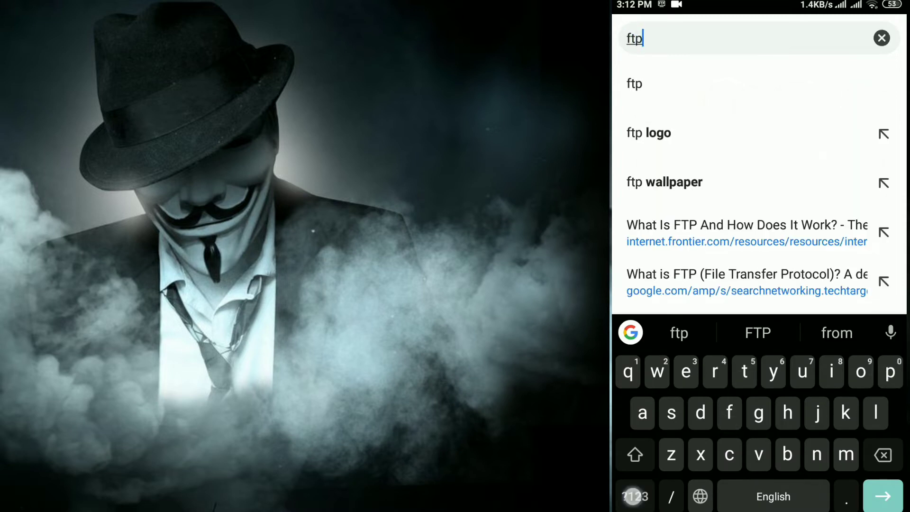
click(634, 496)
text(://)
click(634, 496)
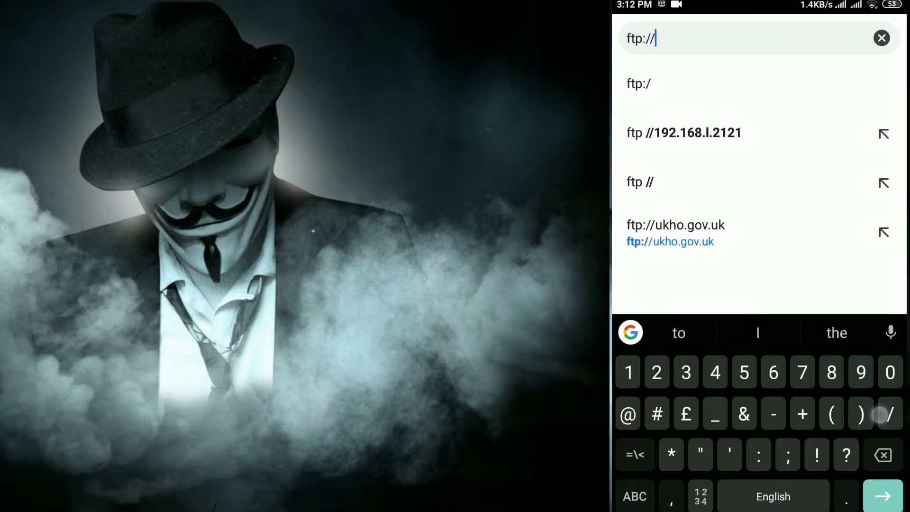
click(635, 496)
text(1)
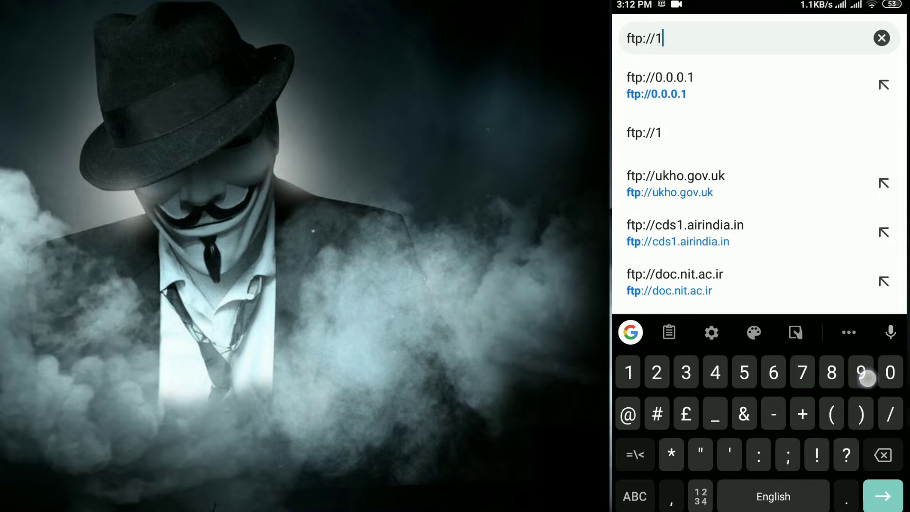
text(92.168.)
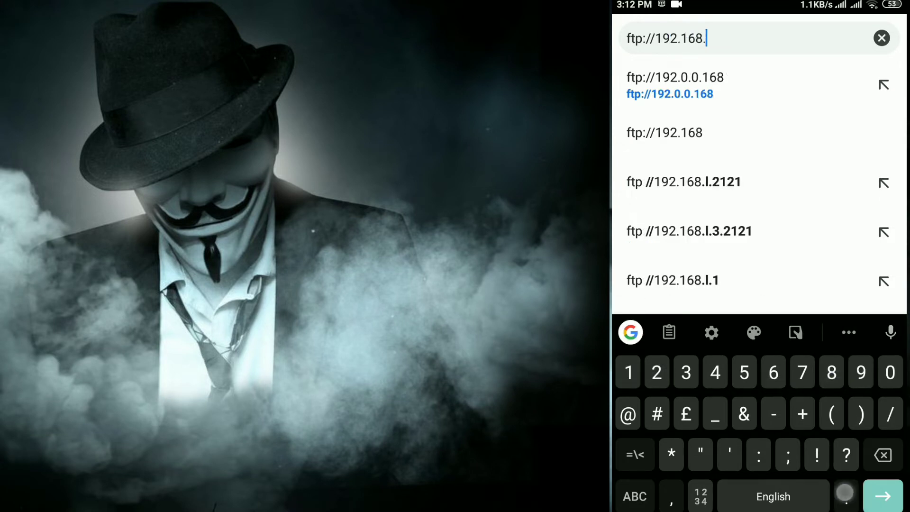
text(0.100)
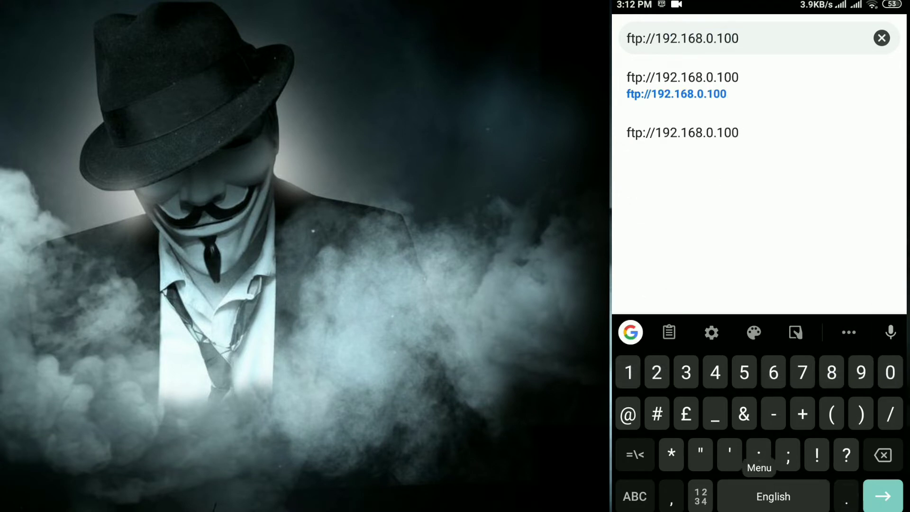
key(Menu)
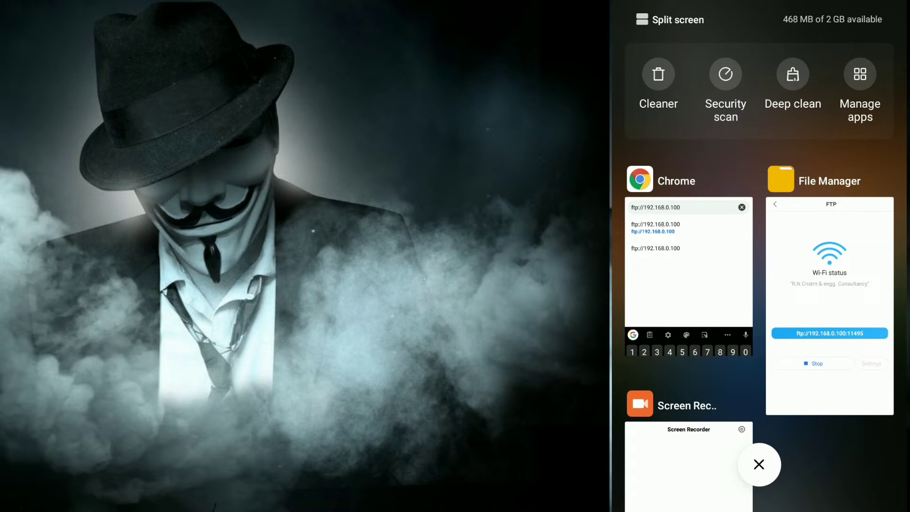
click(688, 275)
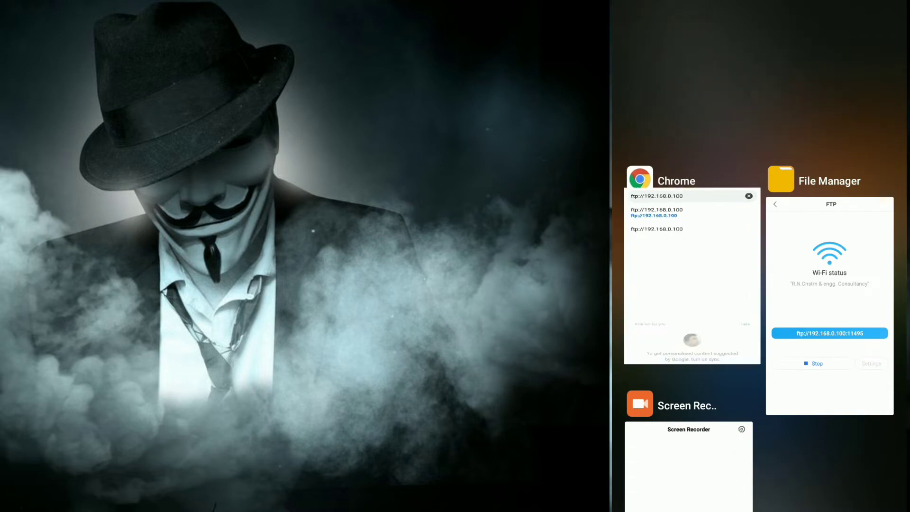
click(635, 497)
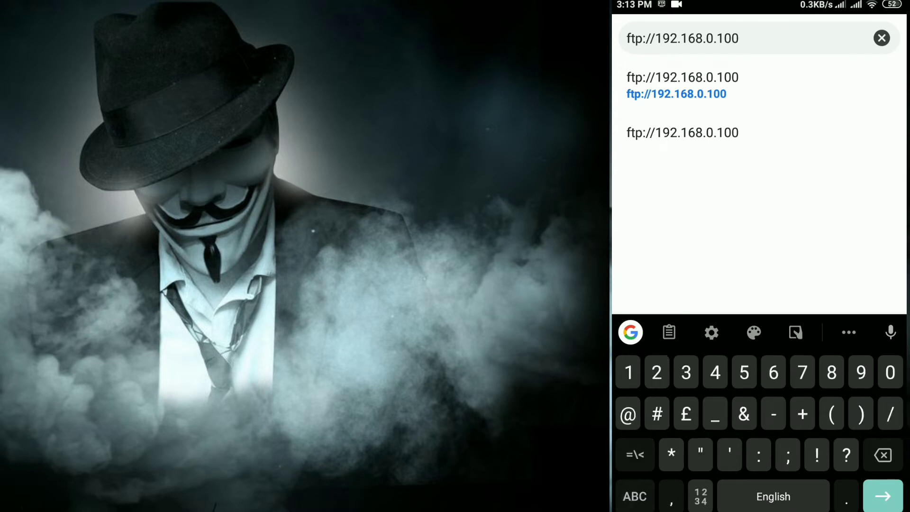
text(:1149)
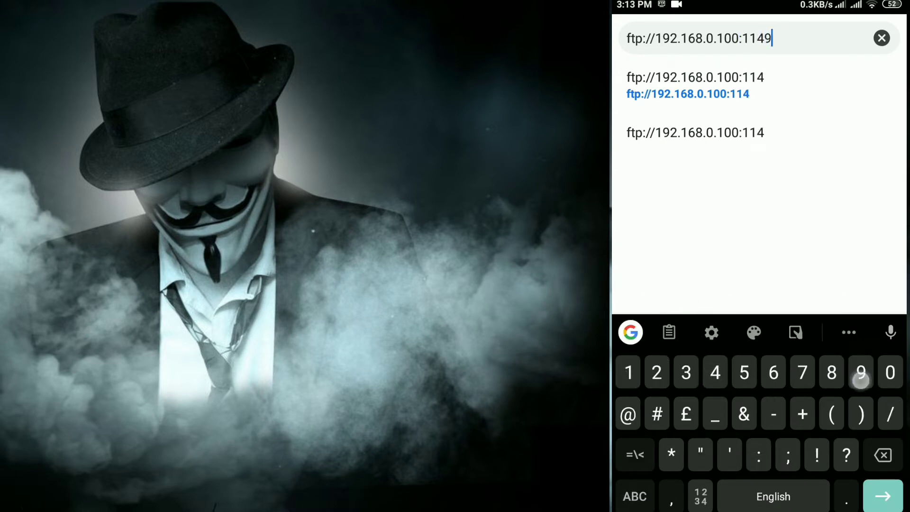
text(5)
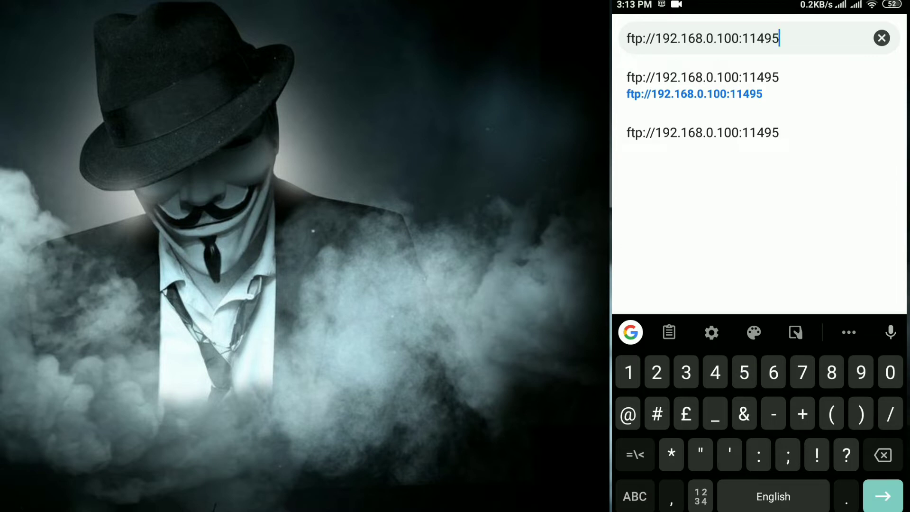
Load the FTP listing, zoom in to read entries, and browse the DCIM folder.
key(Return)
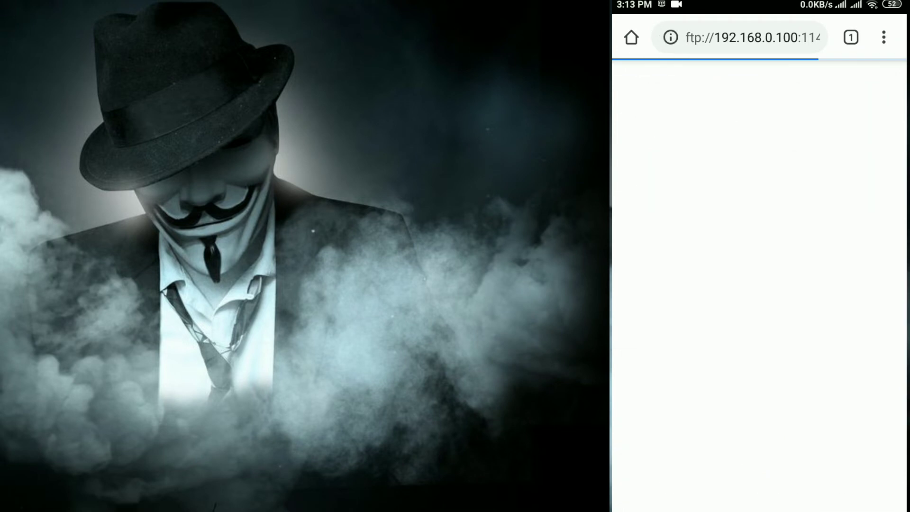
double_click(719, 205)
double_click(750, 371)
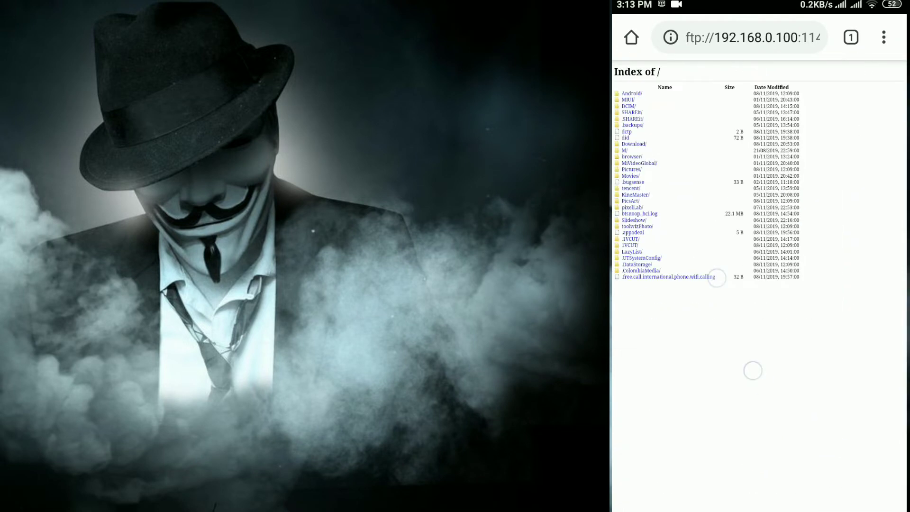
double_click(716, 278)
drag(634, 272, 829, 285)
double_click(802, 426)
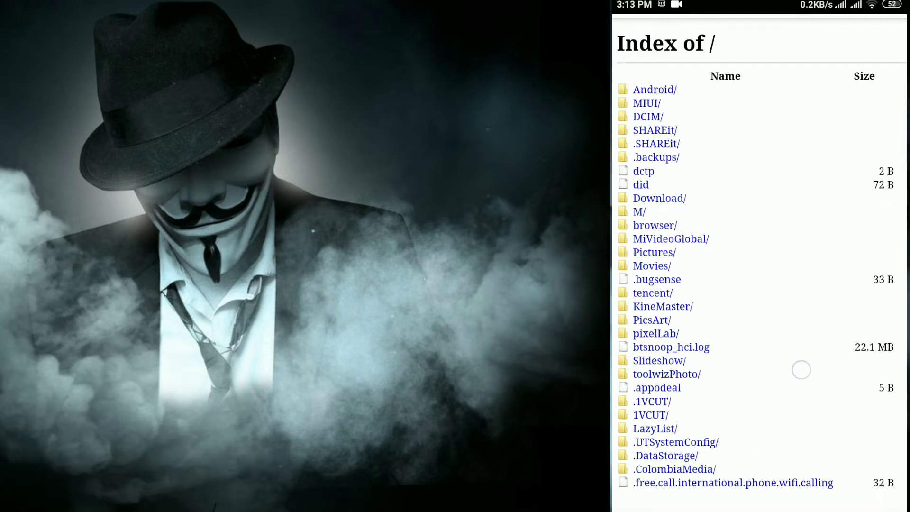
double_click(717, 304)
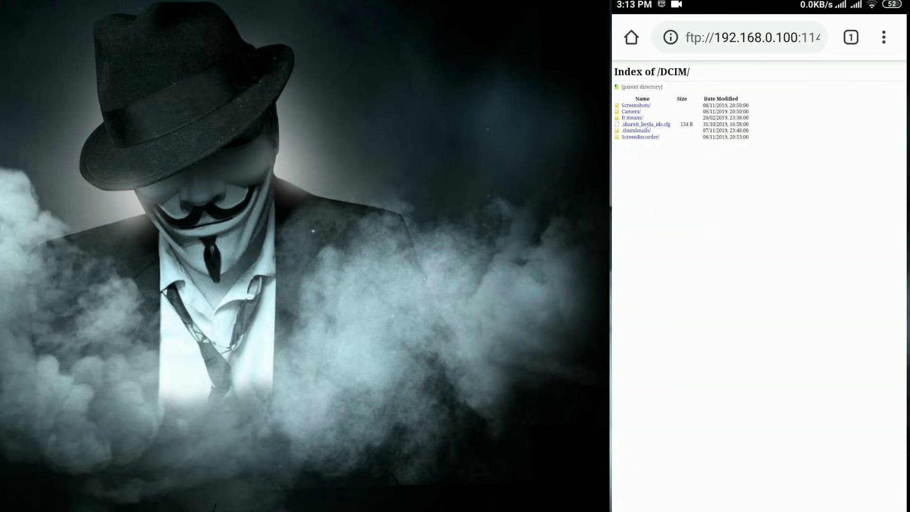
key(alt+Left)
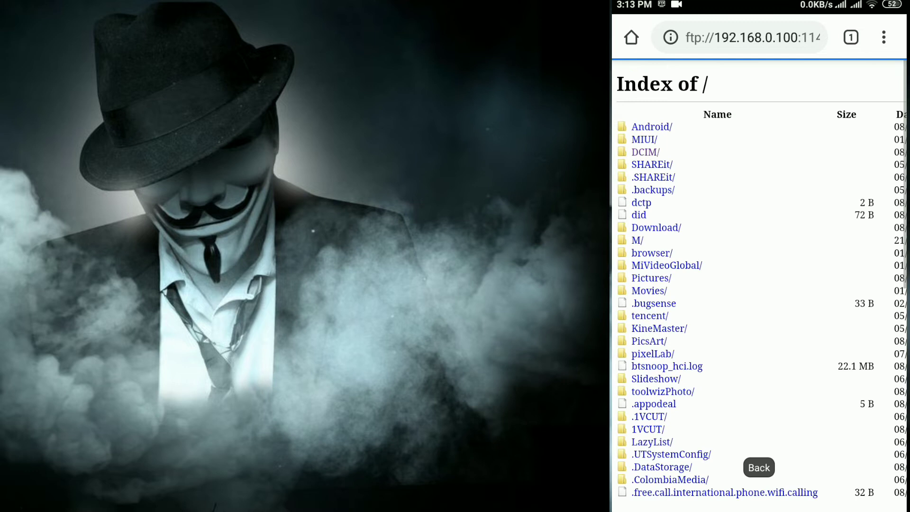
Download Om Bhur Bhuva Swaha.mp3 from folder M and zoom out on the root listing.
scroll(752, 324, down, 2)
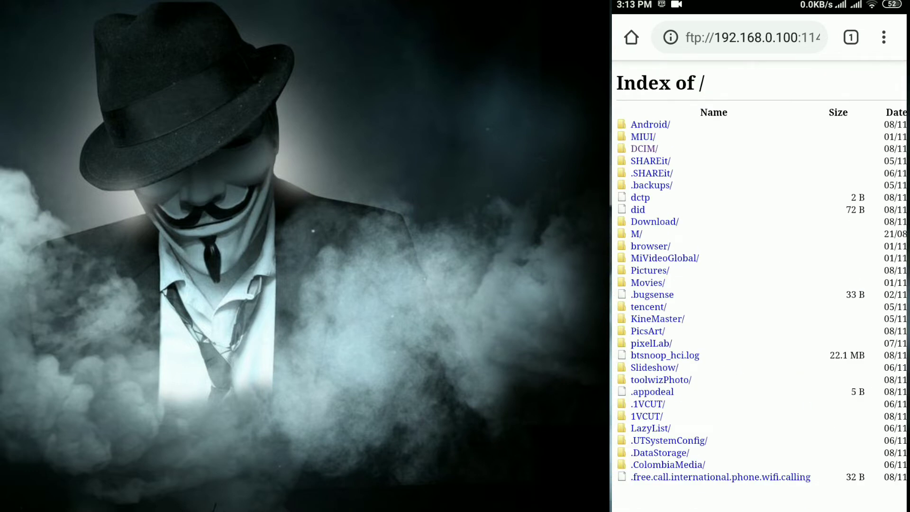
scroll(814, 403, up, 2)
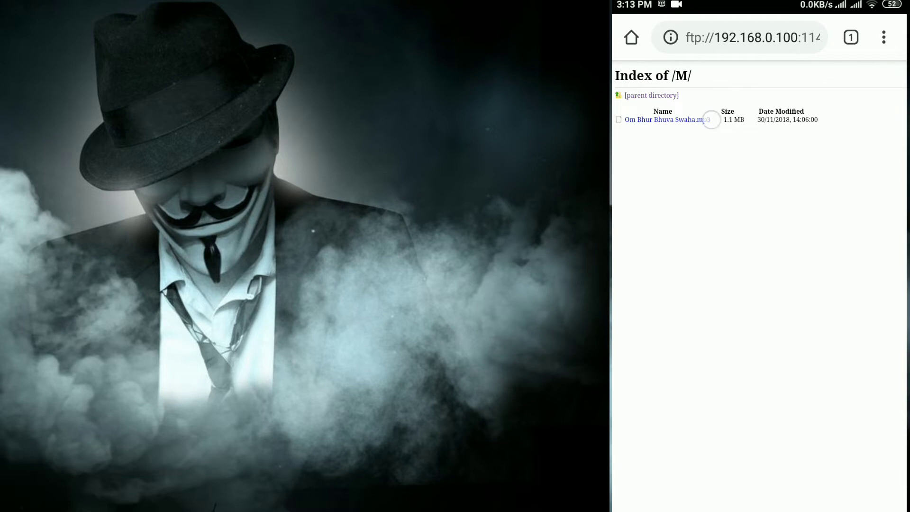
click(711, 120)
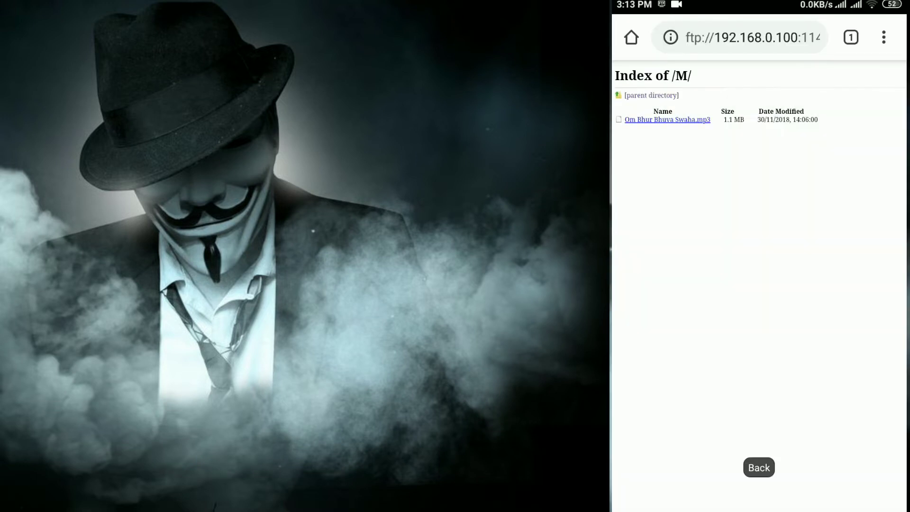
scroll(820, 360, down, 2)
double_click(819, 360)
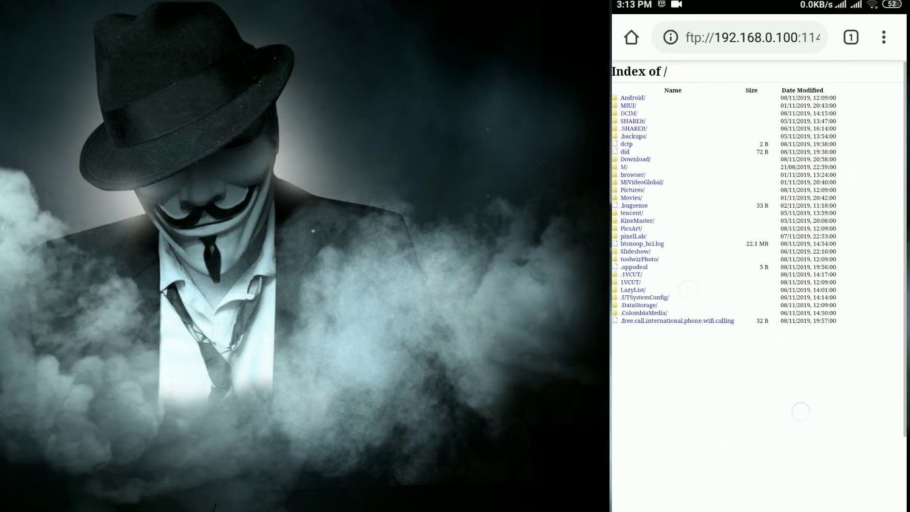
Browse the Internal storage folders in File Manager, including the updated Download folder.
click(631, 37)
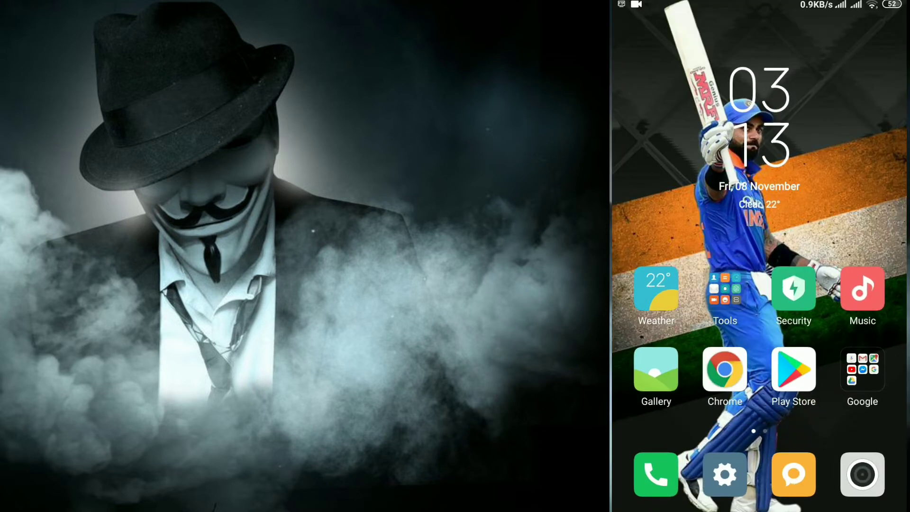
drag(852, 284, 663, 285)
click(863, 45)
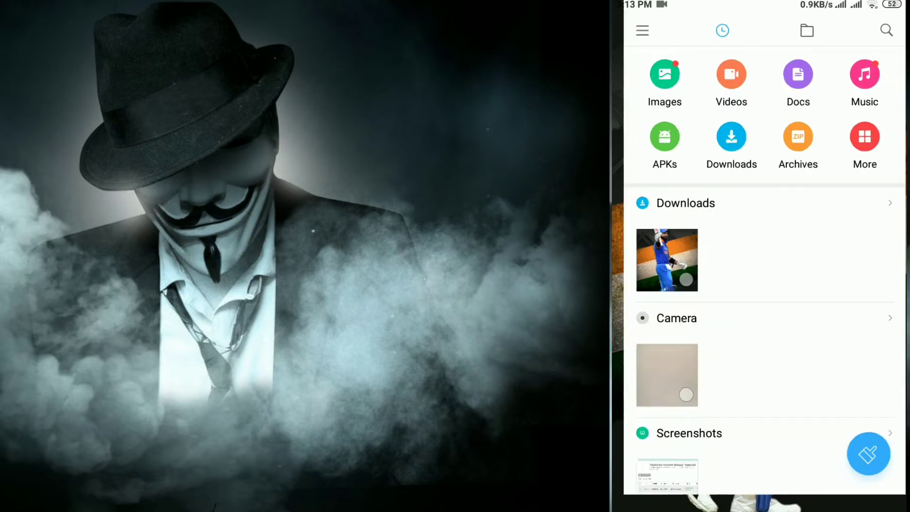
drag(830, 390, 663, 390)
drag(805, 415, 818, 312)
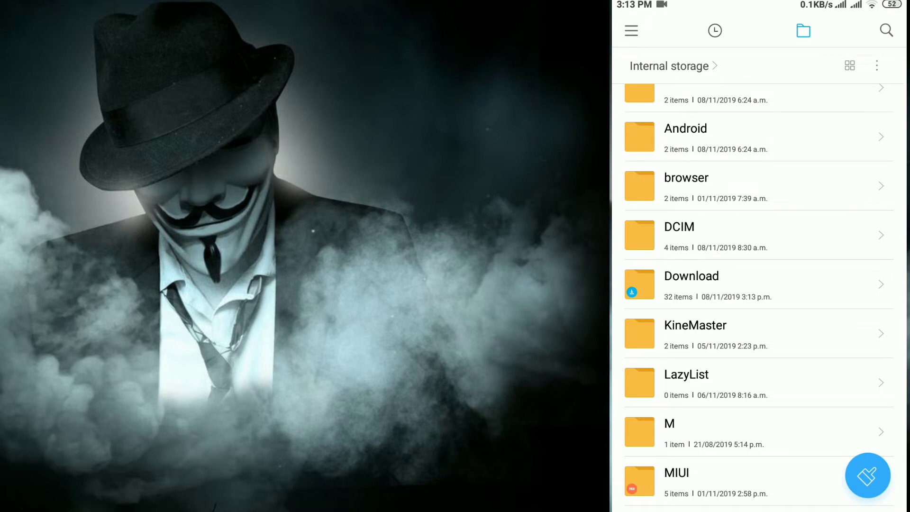
drag(803, 395, 804, 319)
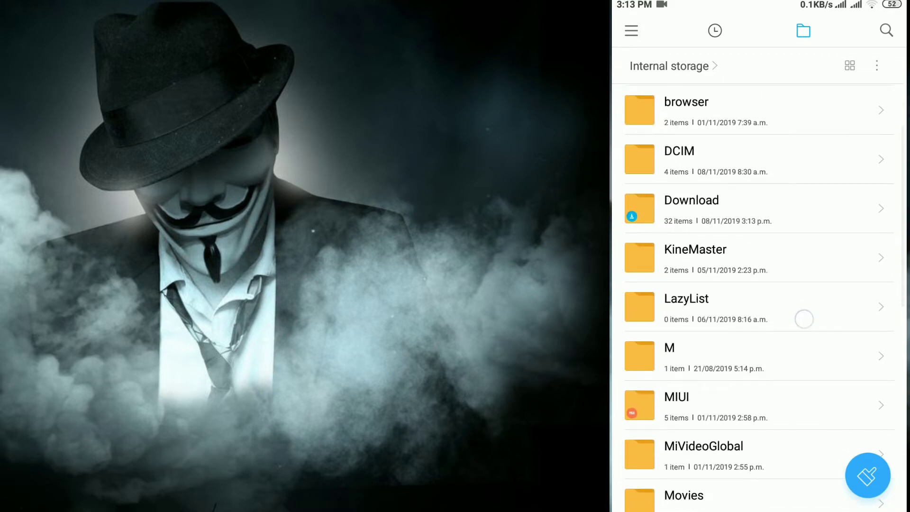
drag(801, 413, 801, 354)
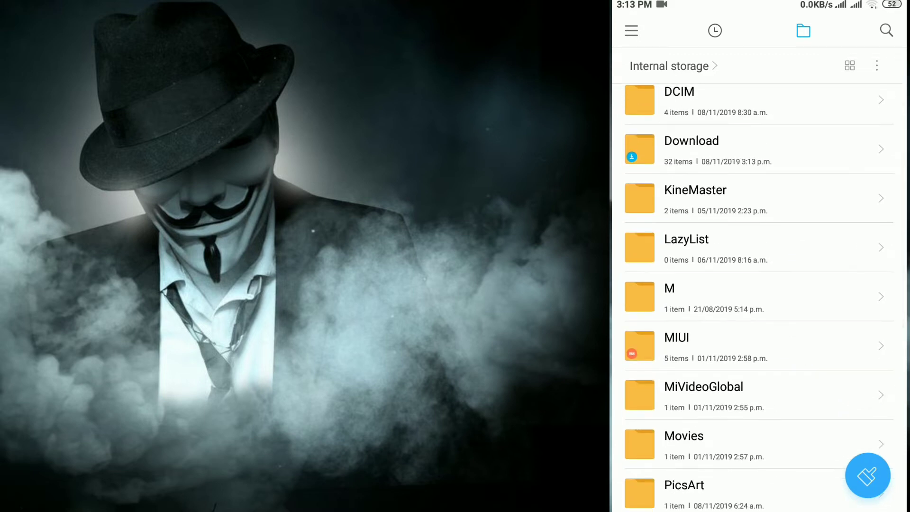
drag(758, 509, 758, 331)
Return to Chrome's Index of / listing, zoom in and out, and scroll to the top.
click(829, 303)
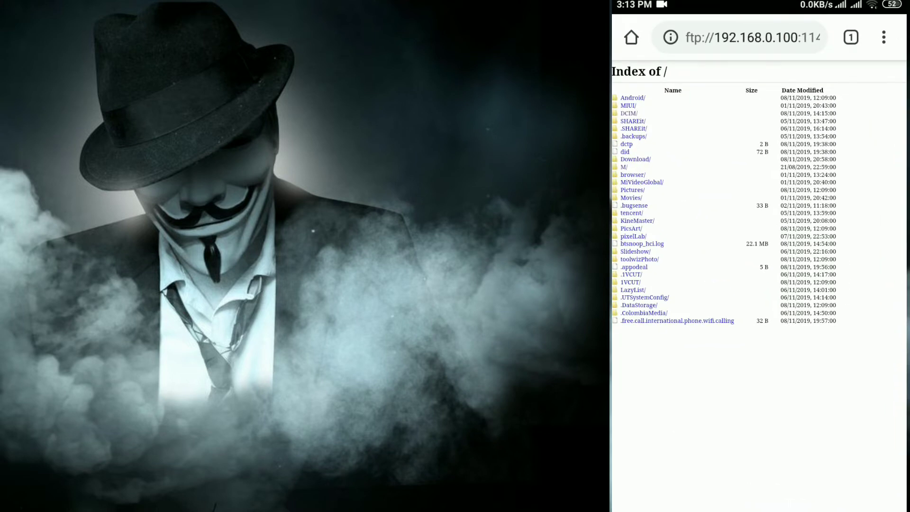
double_click(733, 298)
mouse_move(734, 166)
mouse_down()
mouse_move(805, 451)
mouse_move(805, 241)
mouse_up()
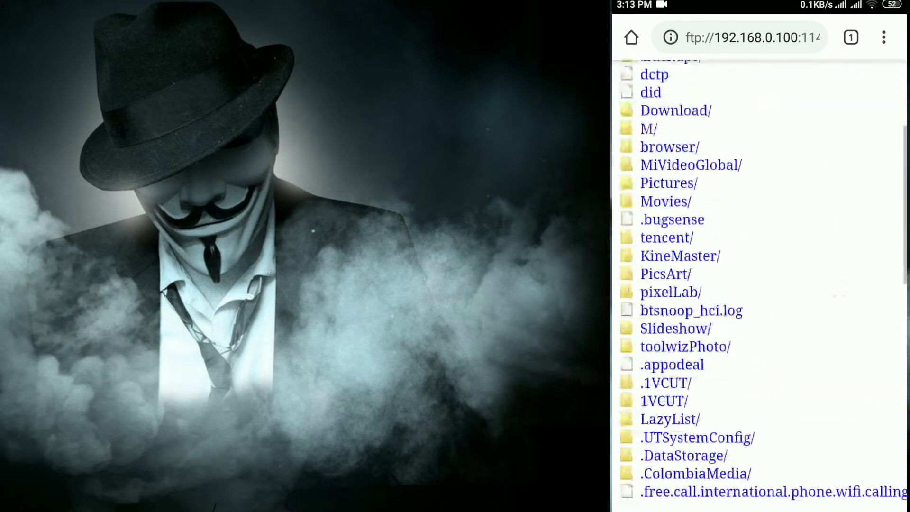
drag(836, 380, 836, 333)
double_click(802, 456)
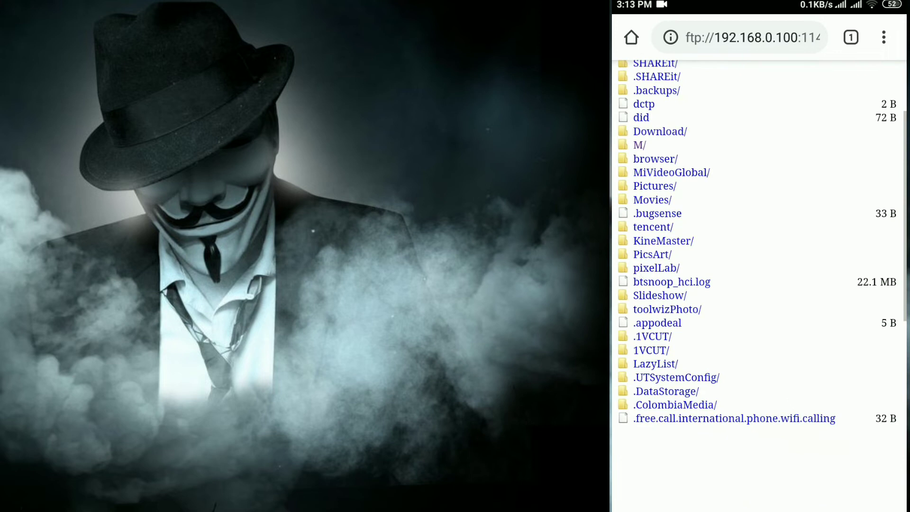
scroll(767, 482, up, 2)
scroll(768, 430, up, 2)
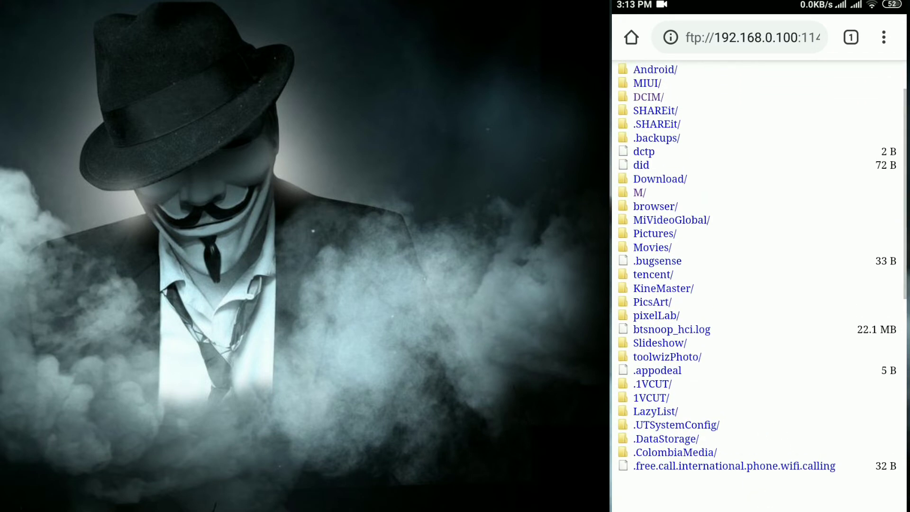
scroll(795, 406, up, 2)
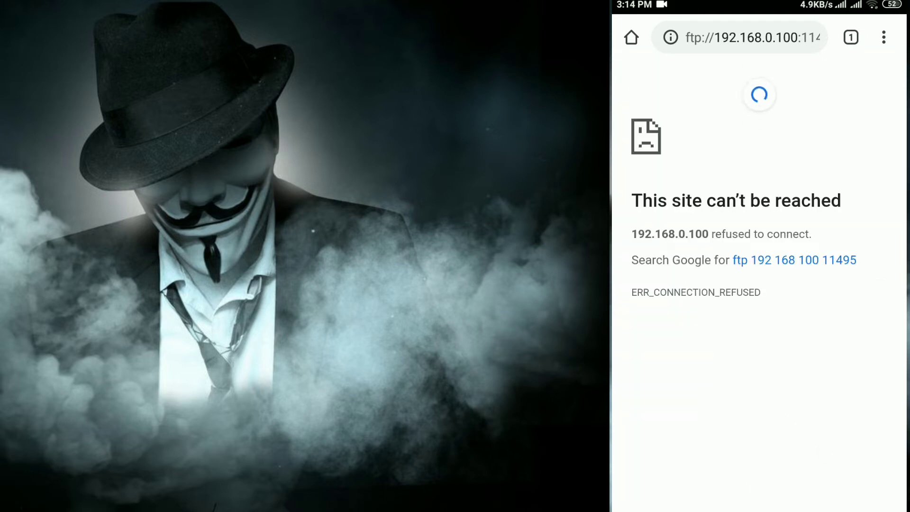
Reopen File Manager from the home screen and reach its FTP page via the side menu.
drag(758, 5, 759, 332)
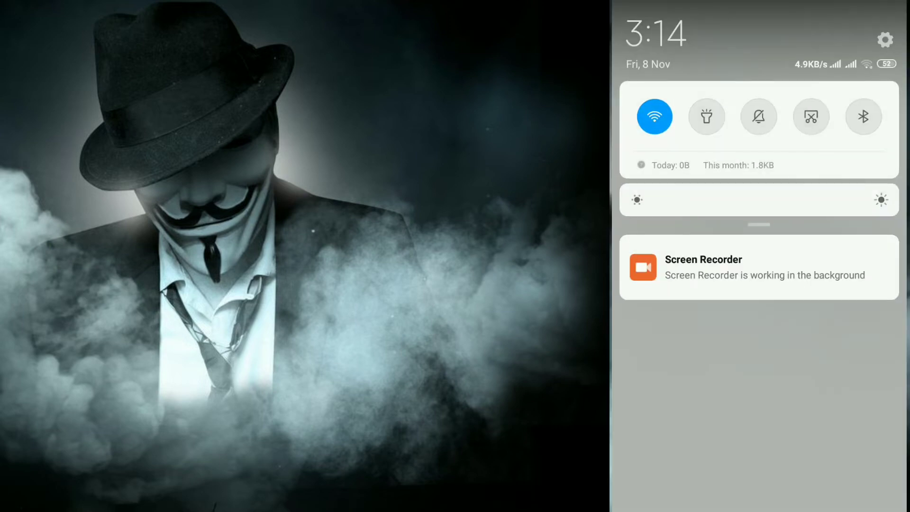
drag(758, 426, 758, 47)
click(758, 467)
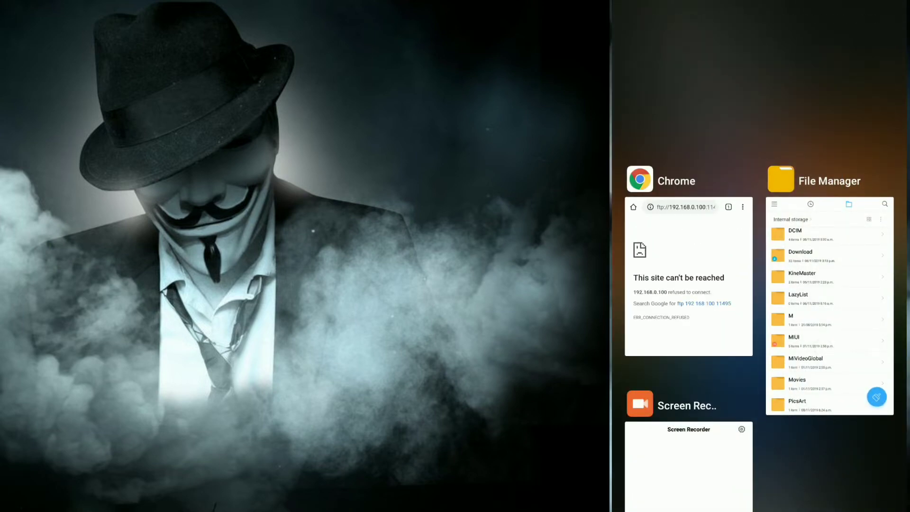
click(829, 303)
drag(758, 509, 759, 332)
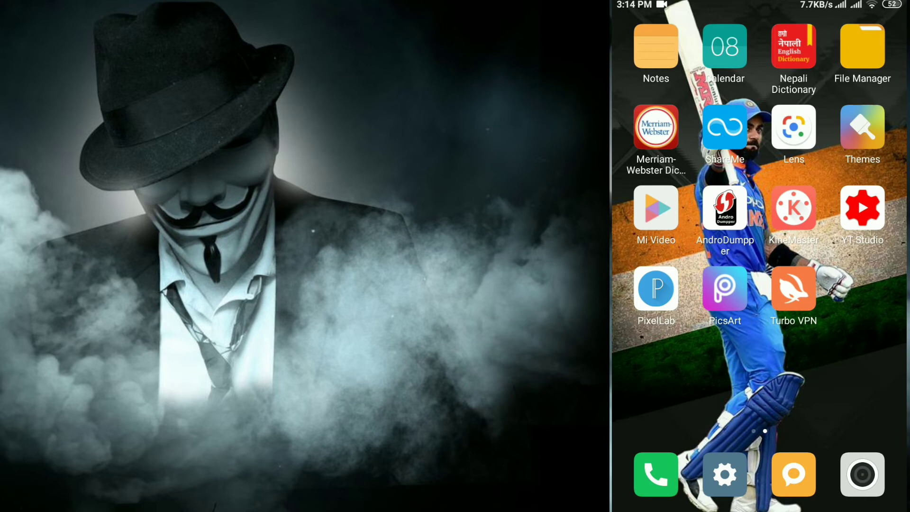
click(863, 44)
click(631, 31)
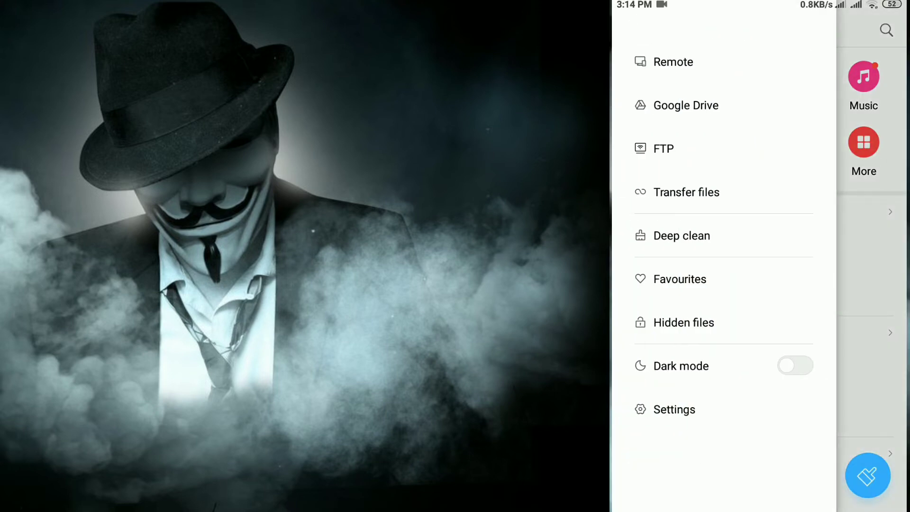
click(666, 148)
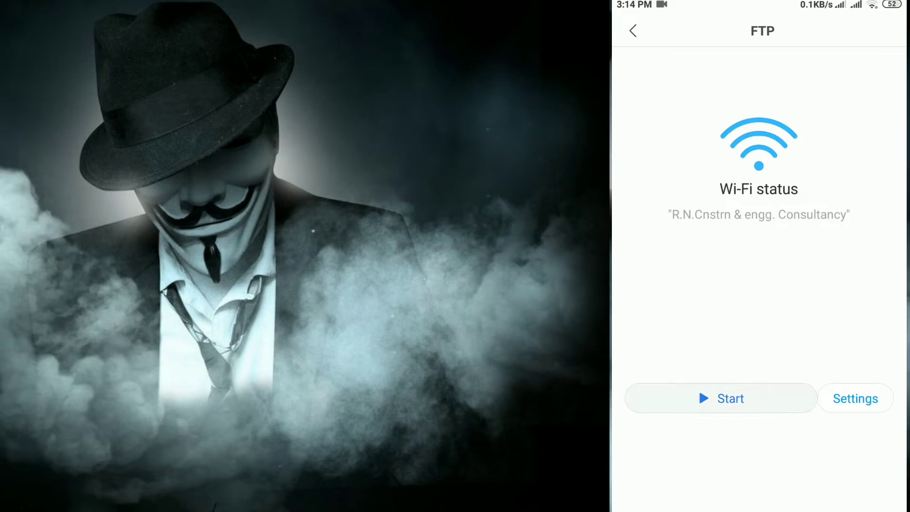
click(721, 398)
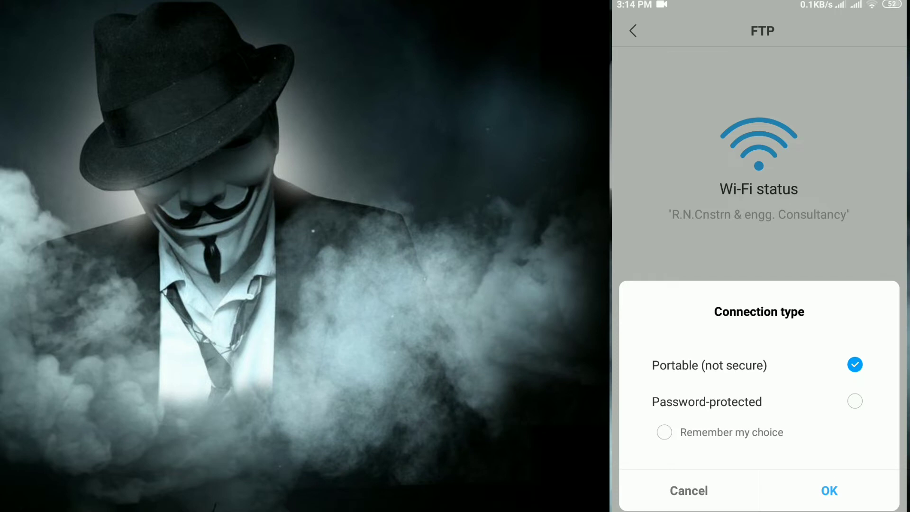
click(828, 490)
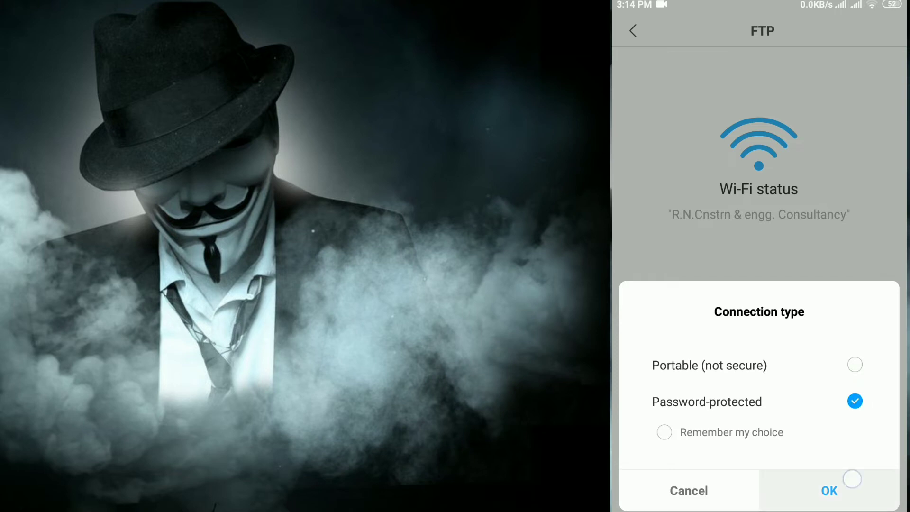
click(791, 365)
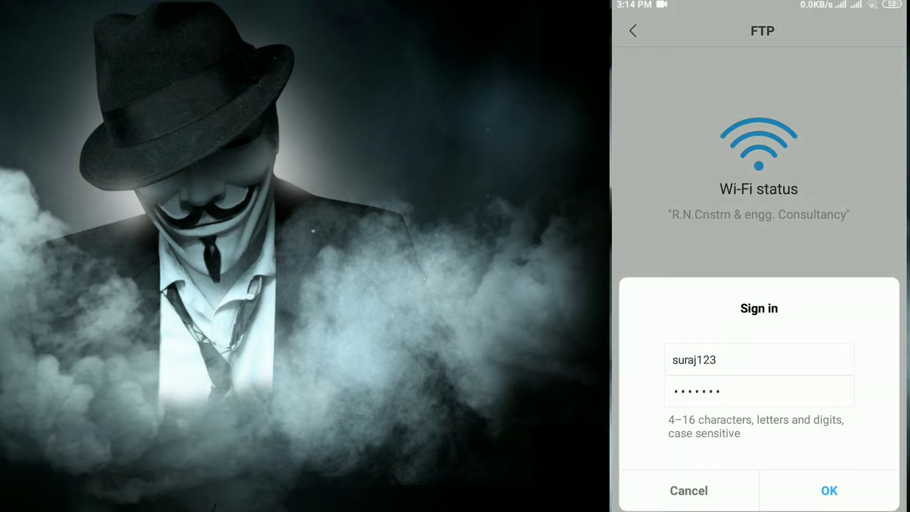
key(BackSpace)
key(BackSpace)
key(BackSpace)
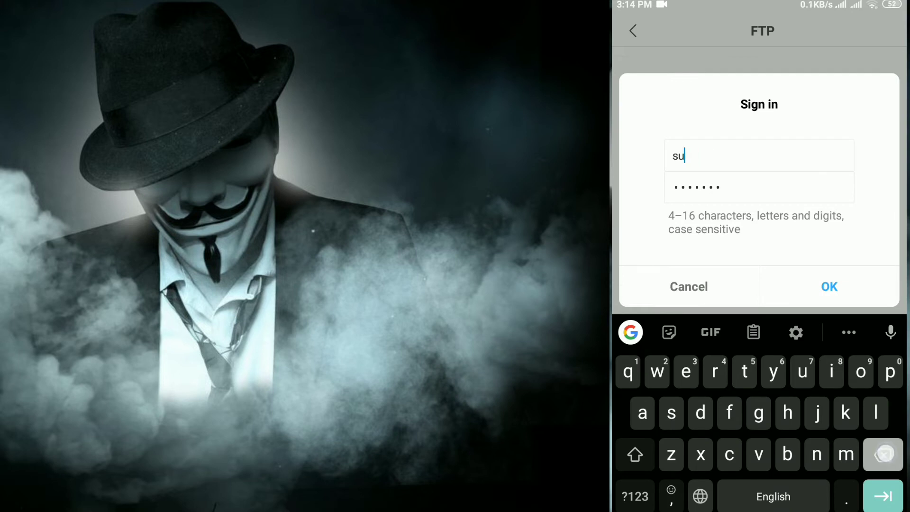
key(BackSpace)
key(BackSpace)
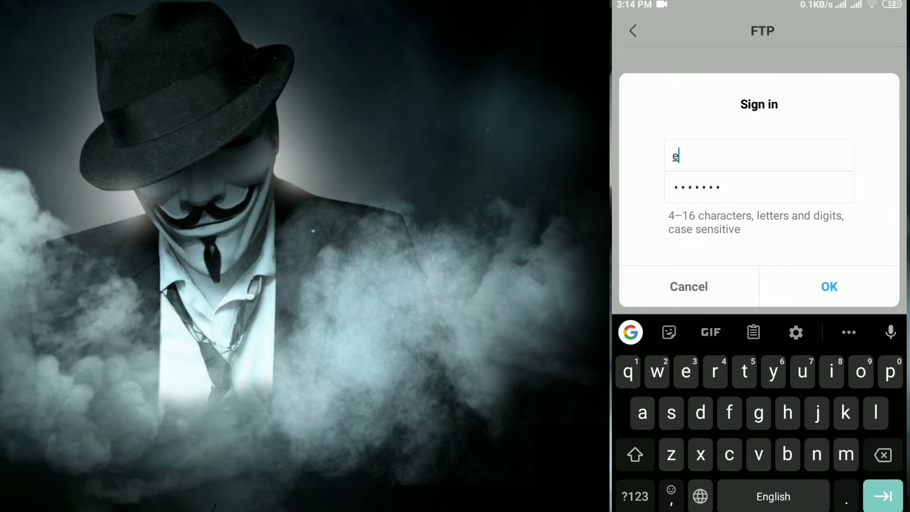
key(BackSpace)
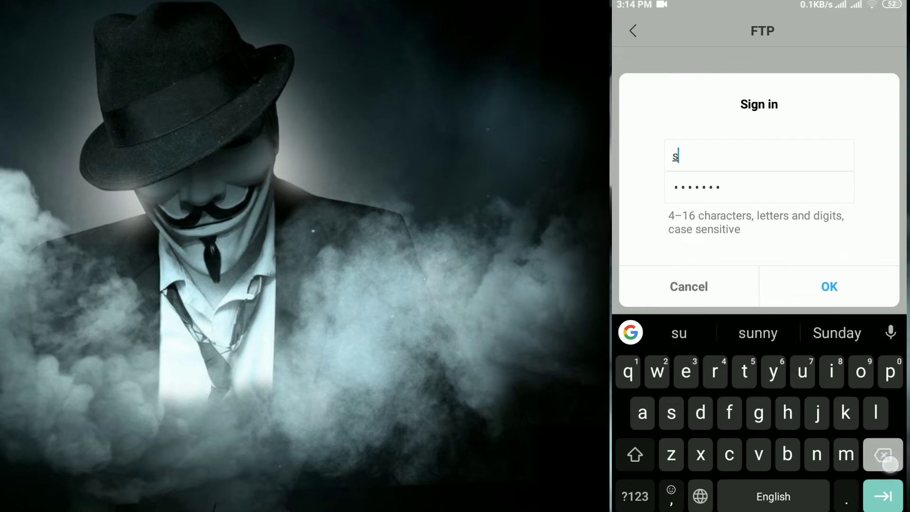
key(BackSpace)
key(BackSpace)
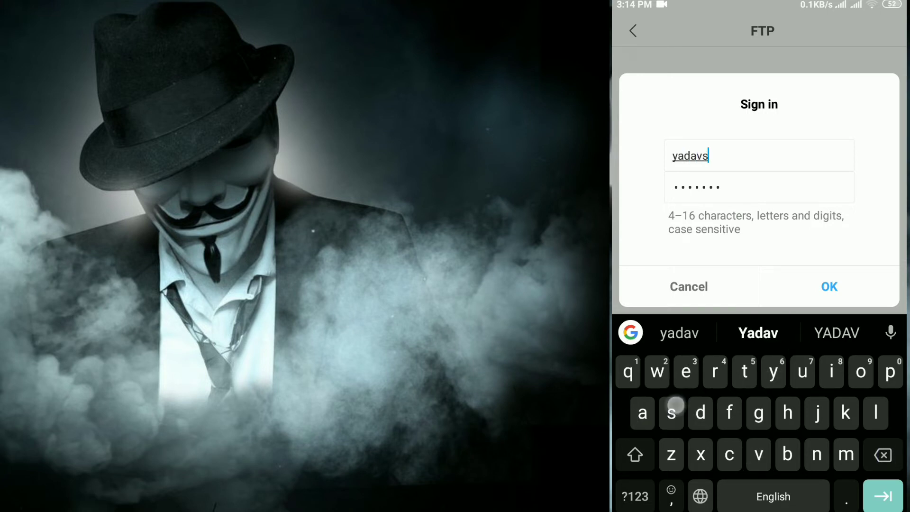
click(634, 496)
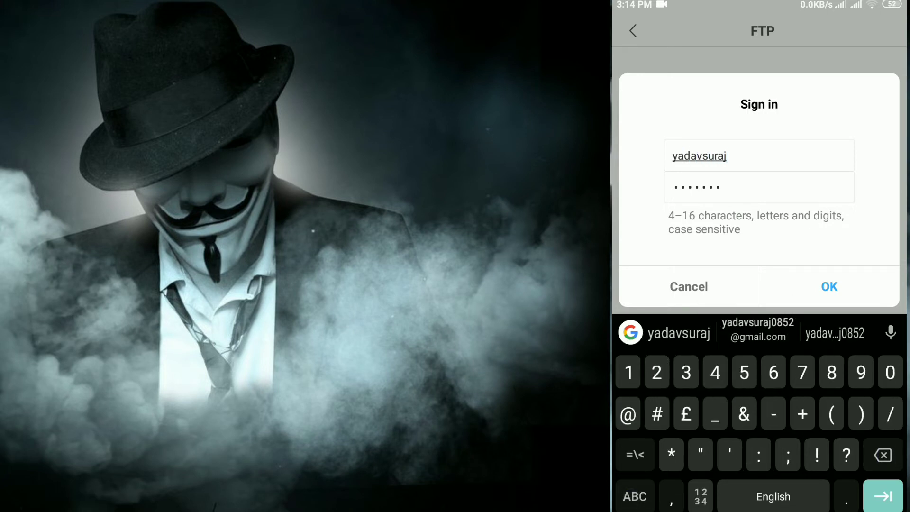
click(784, 192)
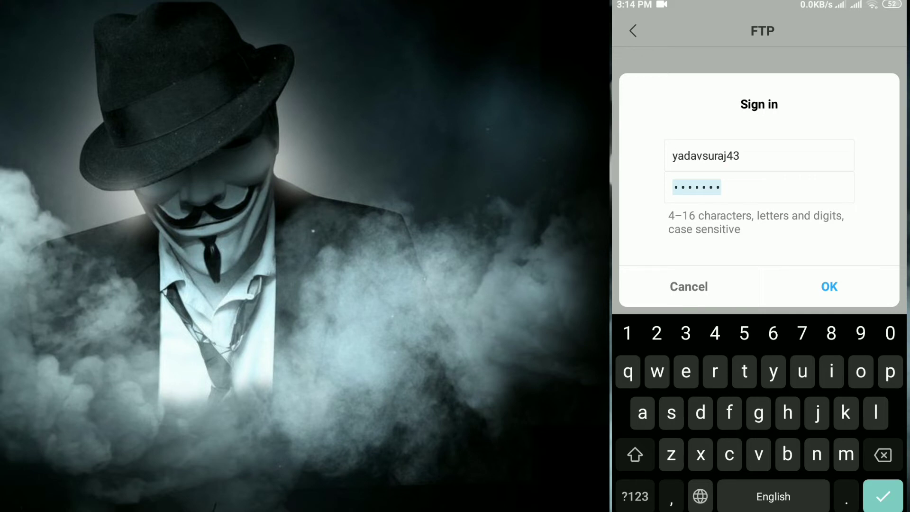
key(BackSpace)
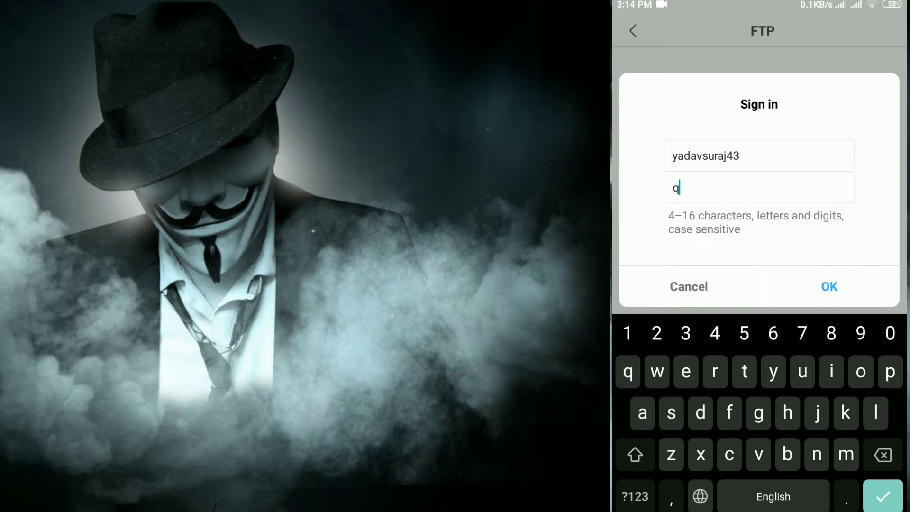
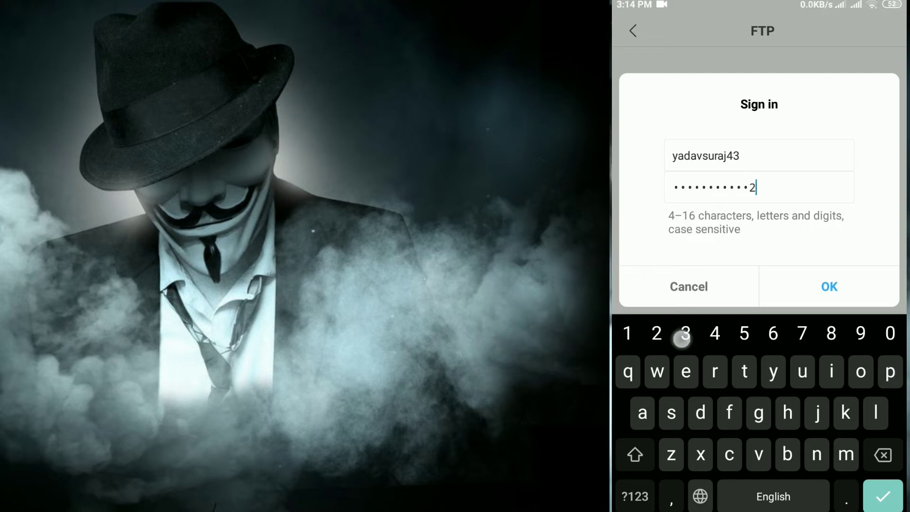
click(783, 284)
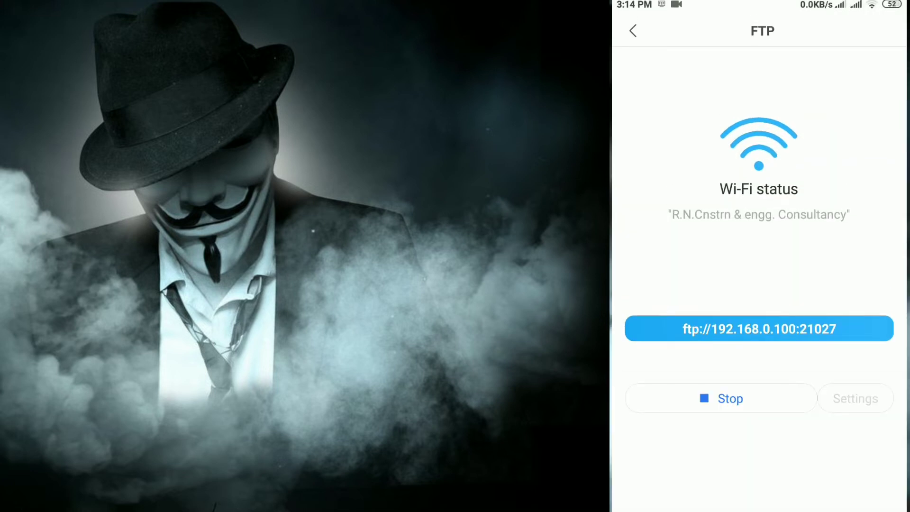
Switch from the home screen to Chrome and start a new blank tab.
key(Home)
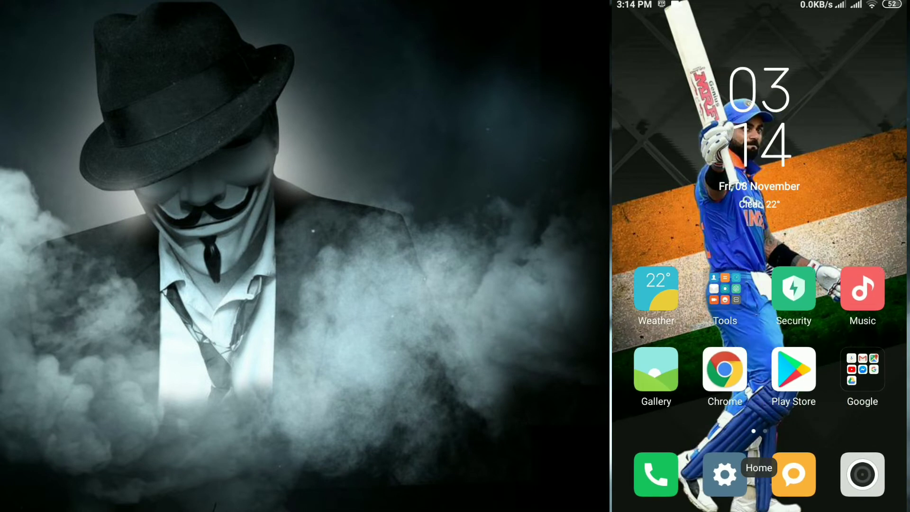
click(830, 265)
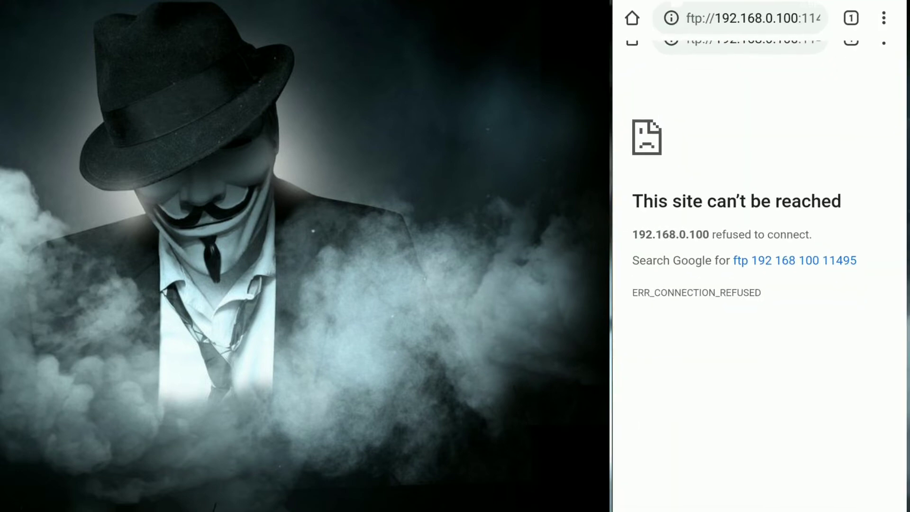
click(847, 31)
drag(702, 339, 891, 339)
click(633, 34)
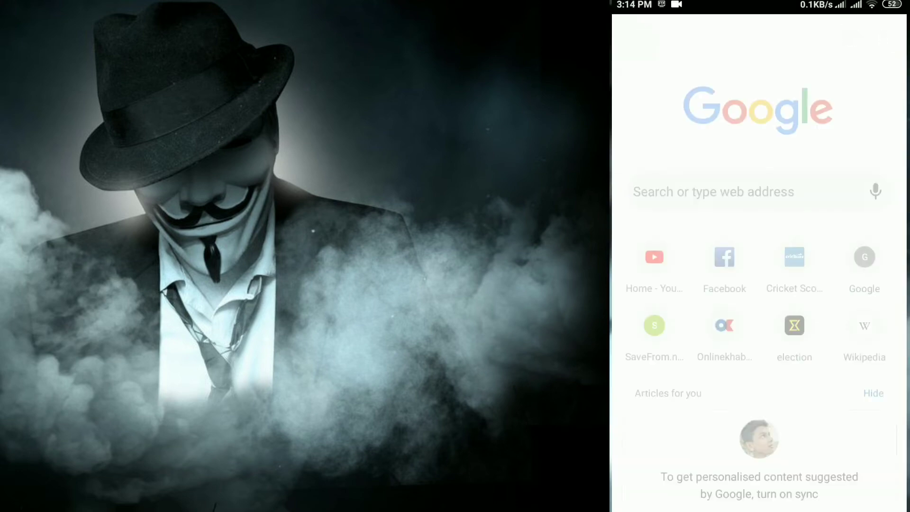
click(779, 197)
Enter ftp://192.168.0.100:21027 in the address bar and load it.
click(634, 496)
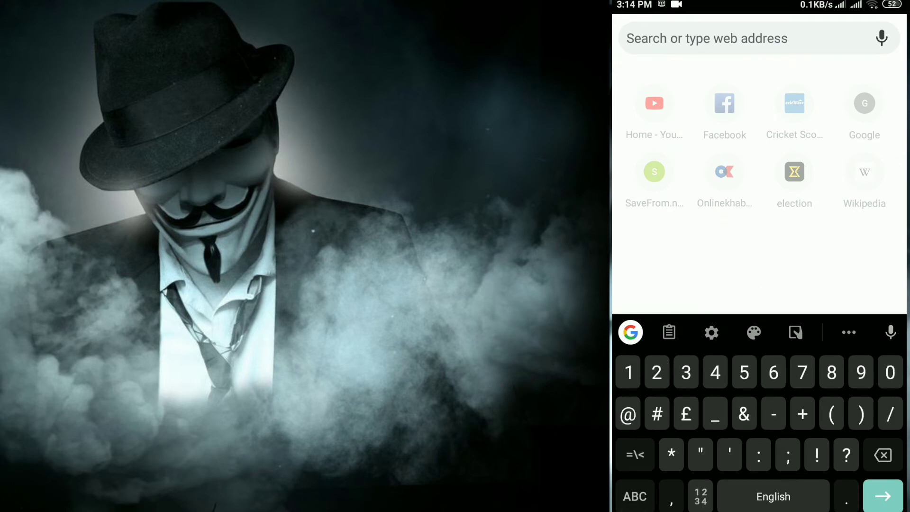
text(192.16)
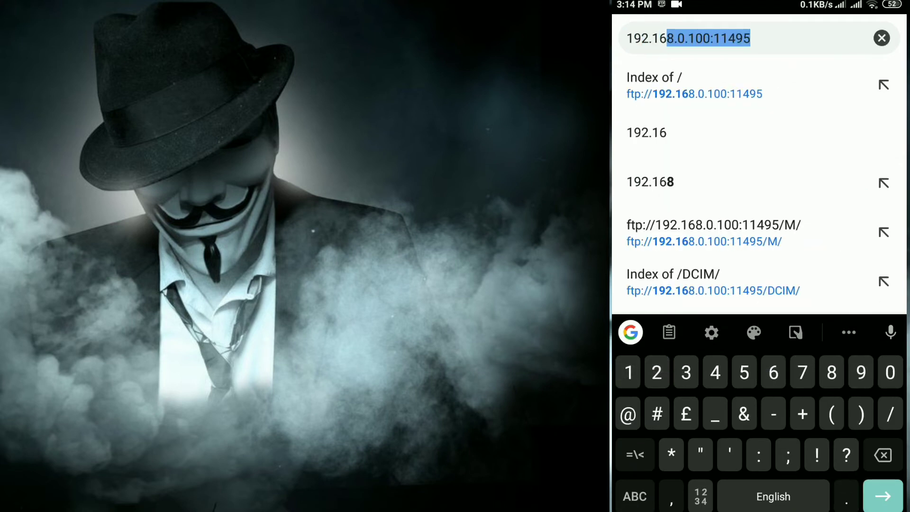
key(BackSpace)
key(BackSpace)
key(BackSpace)
key(BackSpace)
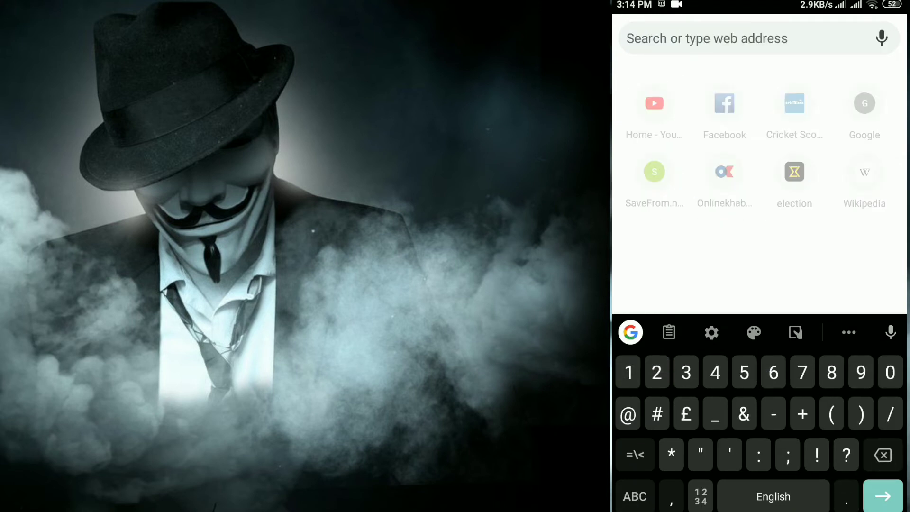
text(ftp://192.168.0.100:11495)
click(635, 496)
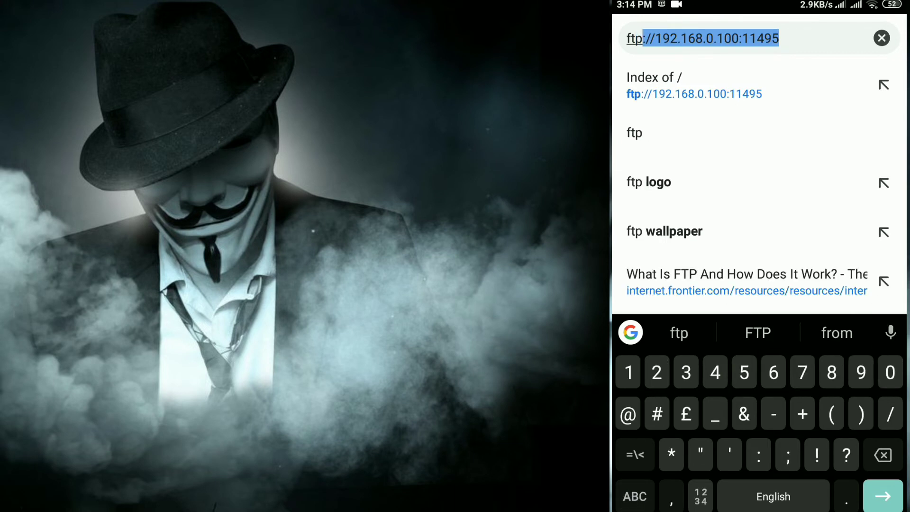
text(:/)
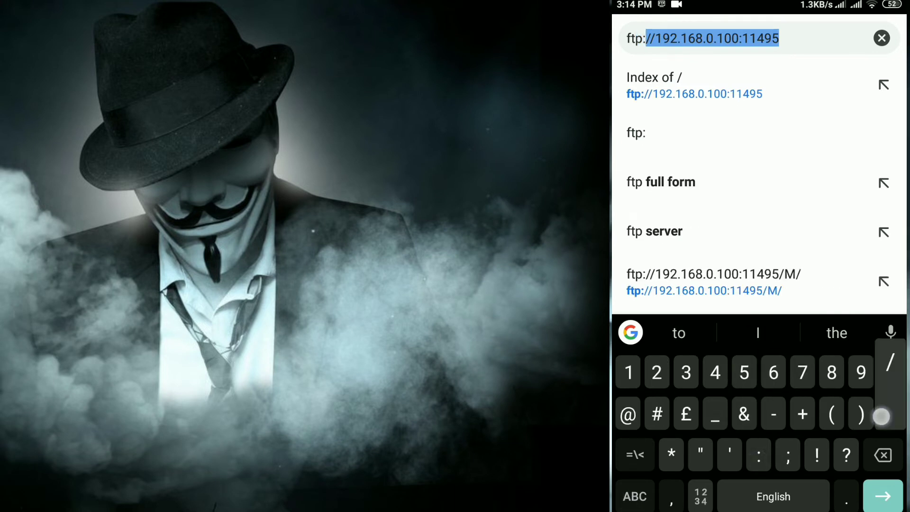
text(/192)
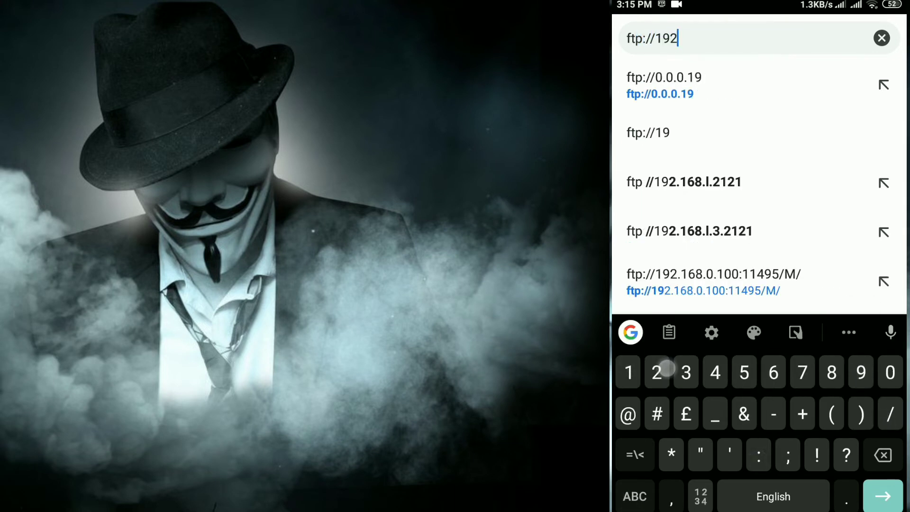
text(.168.)
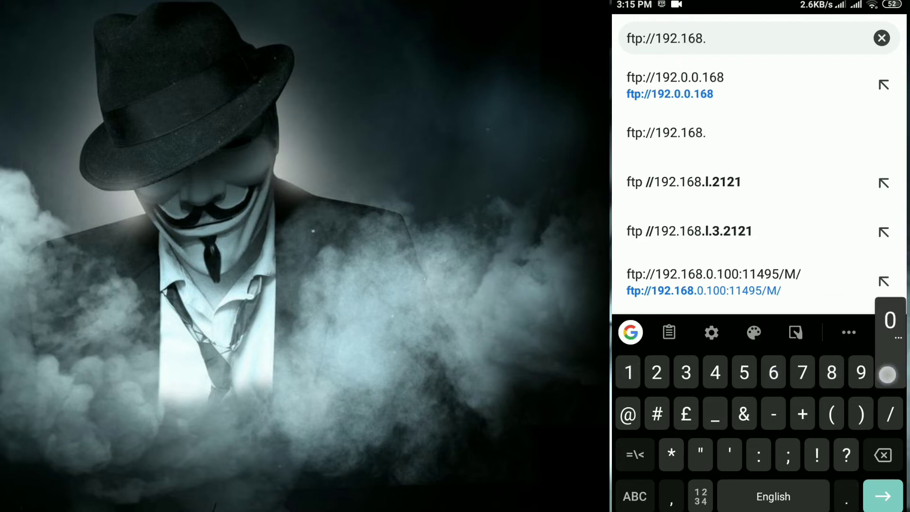
text(0.100)
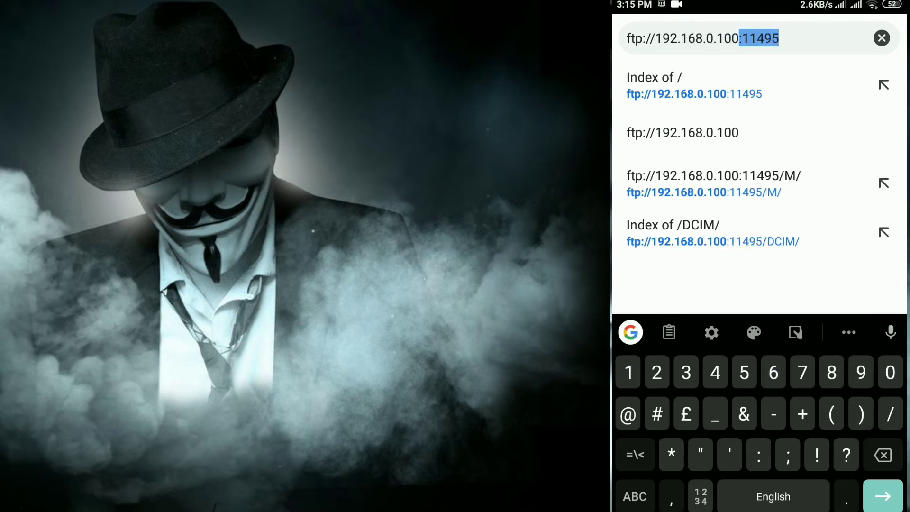
text(:)
key(alt+Tab)
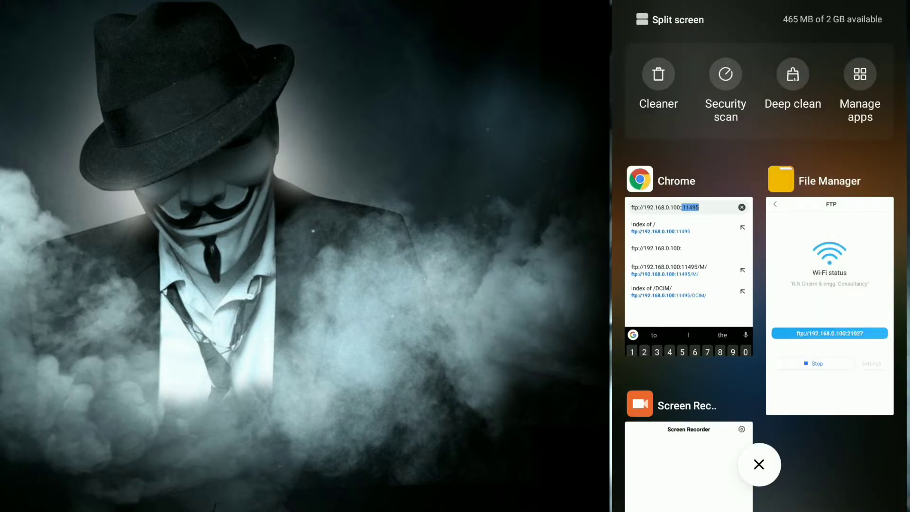
key(alt+Tab)
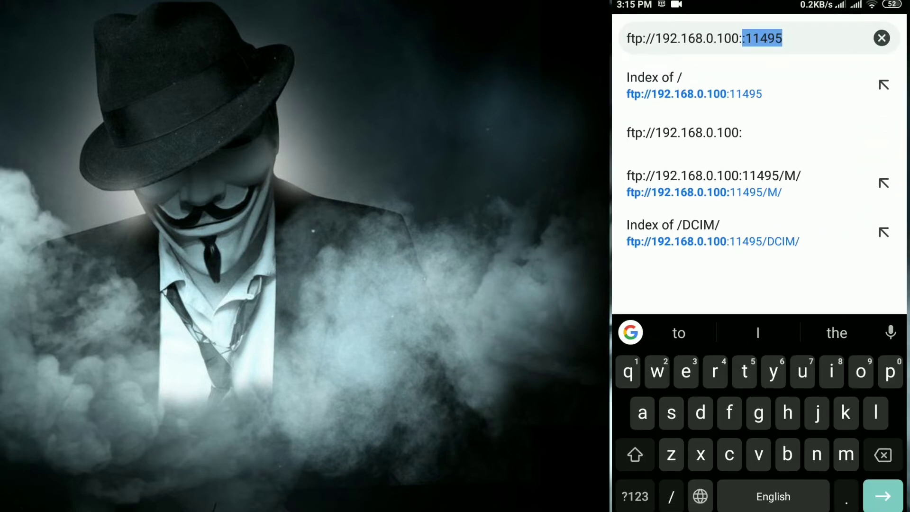
text(210)
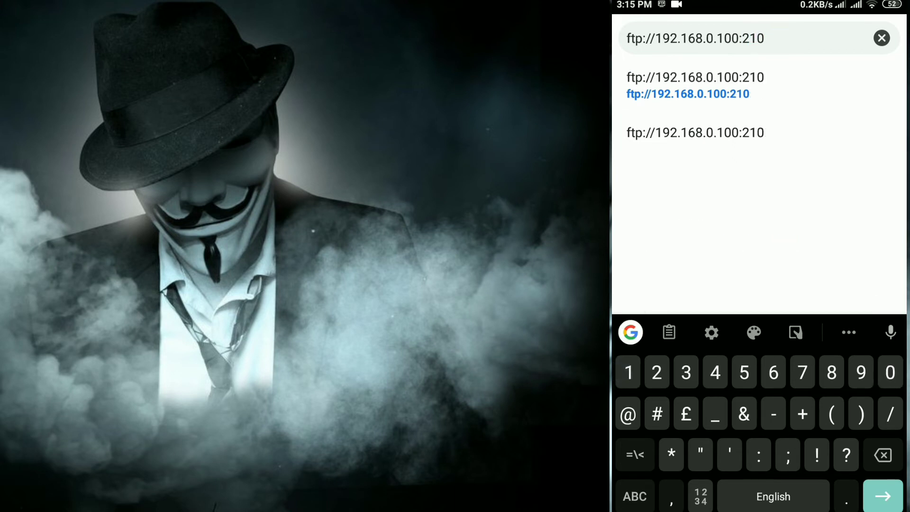
text(27)
key(Return)
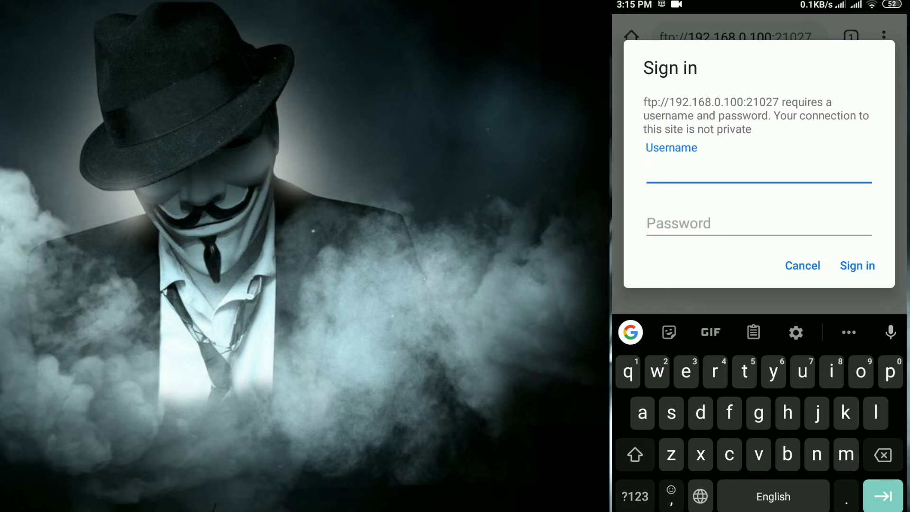
text(yadavsy)
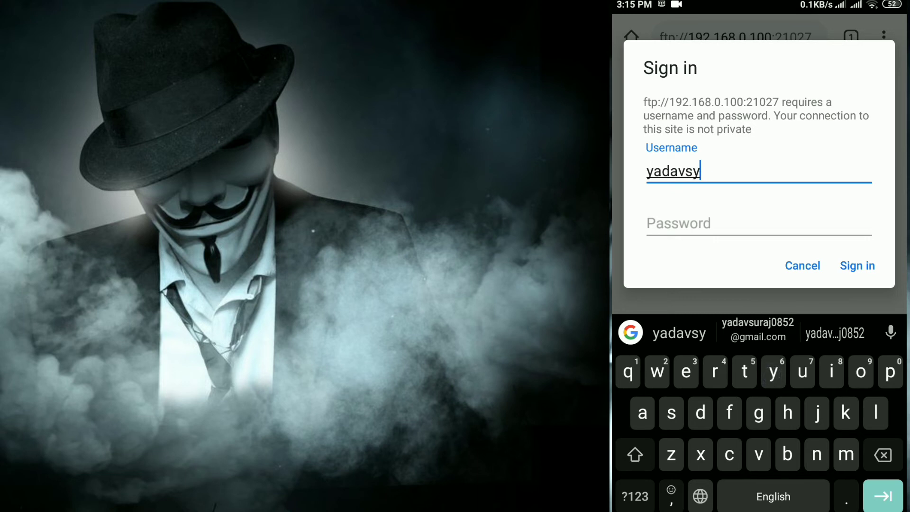
key(BackSpace)
text(uraj)
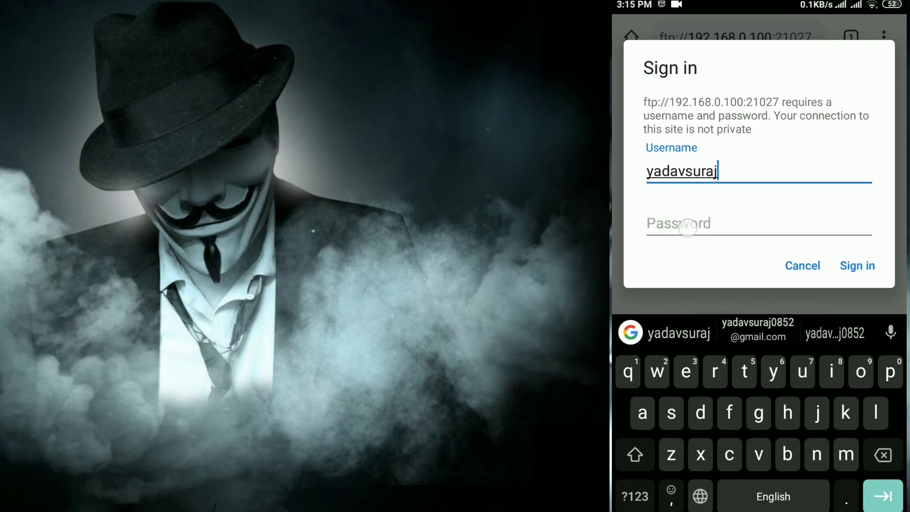
click(687, 227)
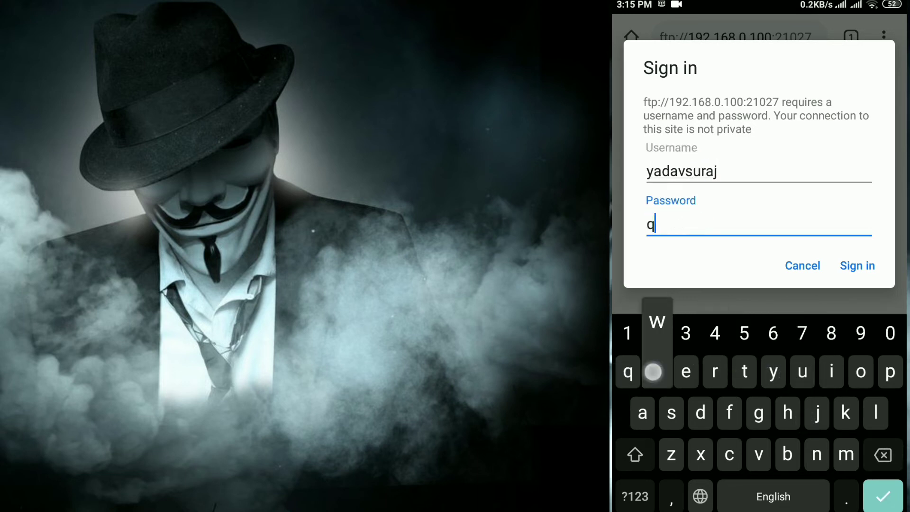
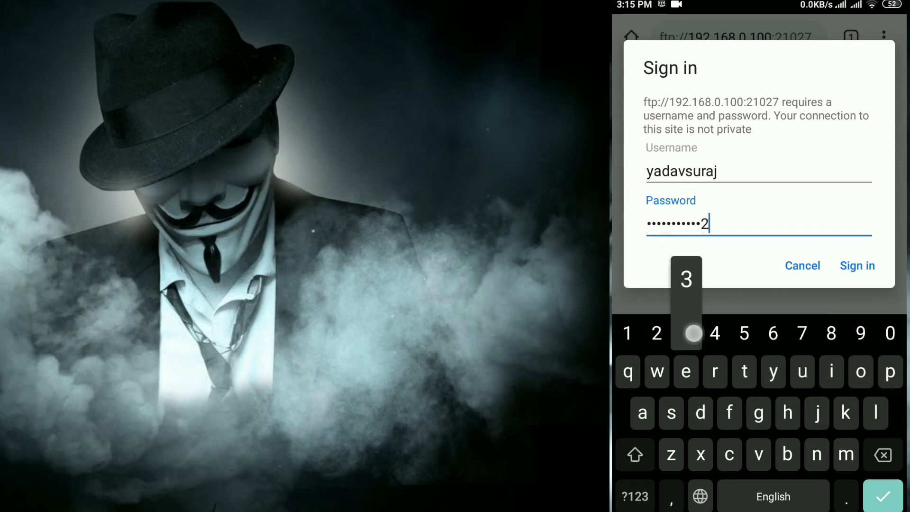
key(Return)
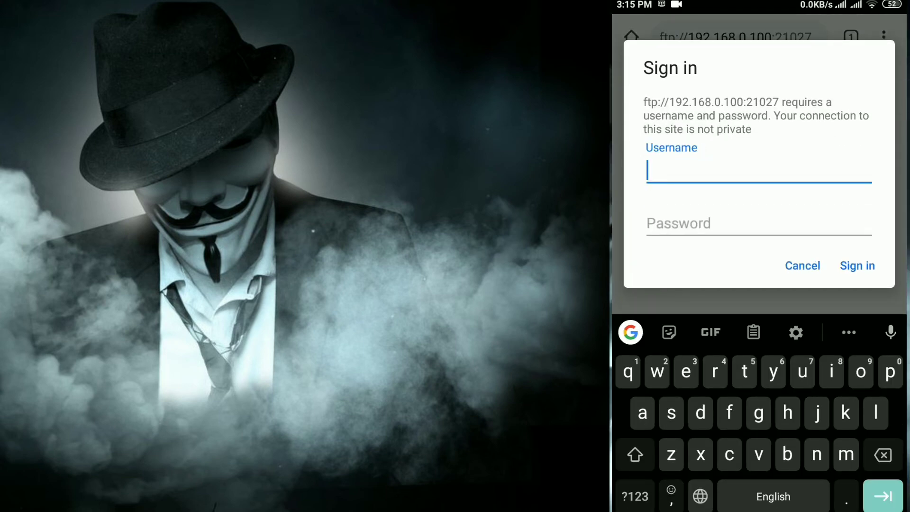
text(ya)
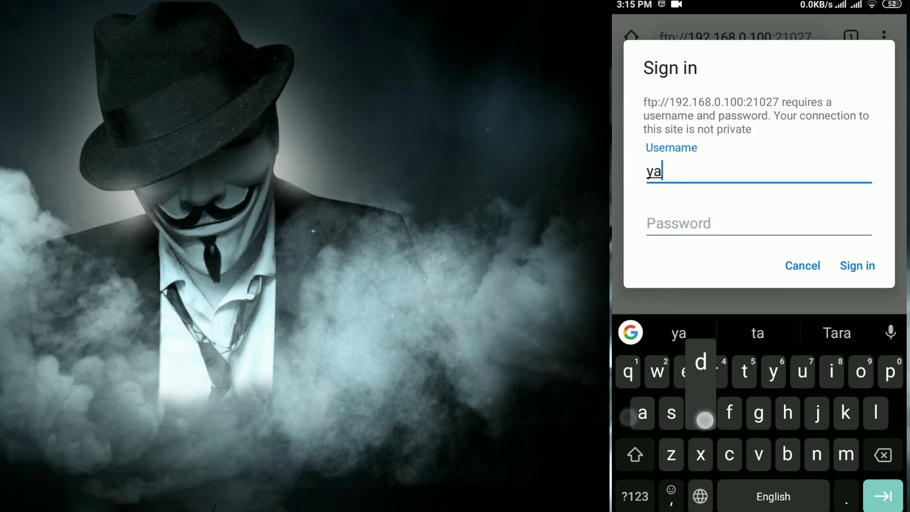
text(davsur)
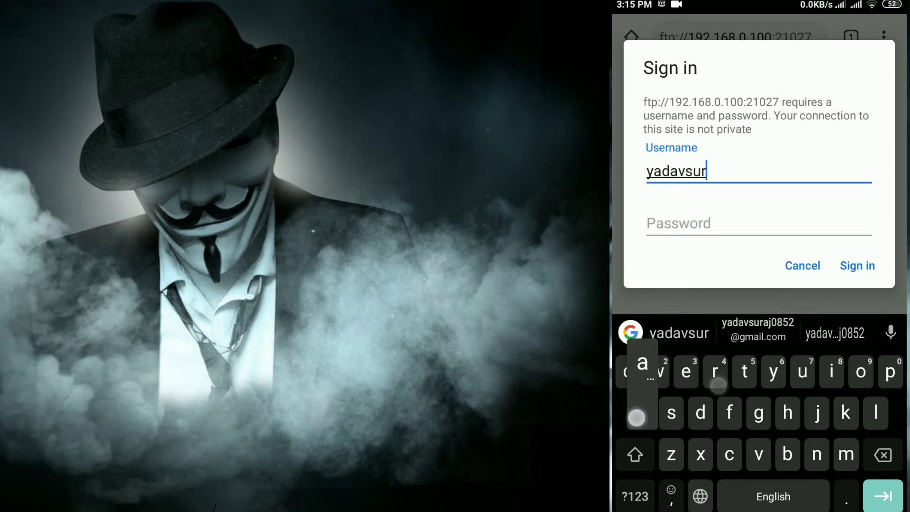
text(aj)
key(Tab)
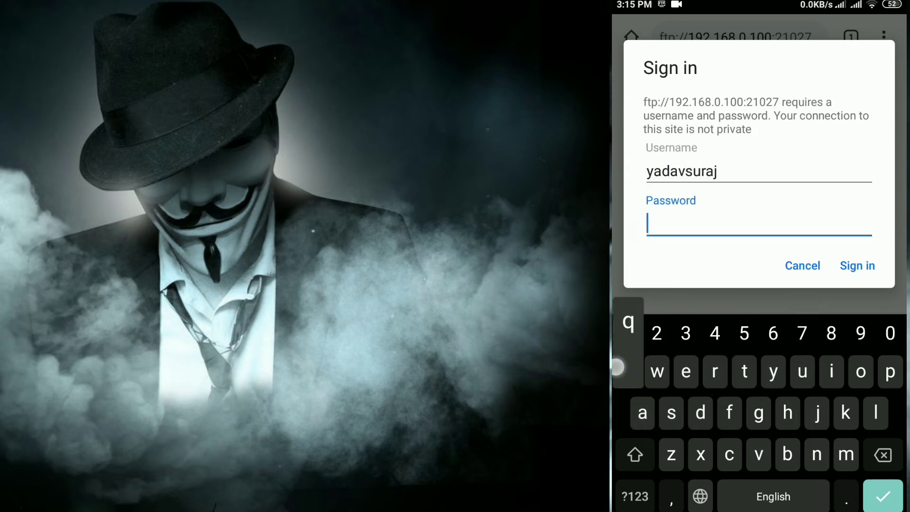
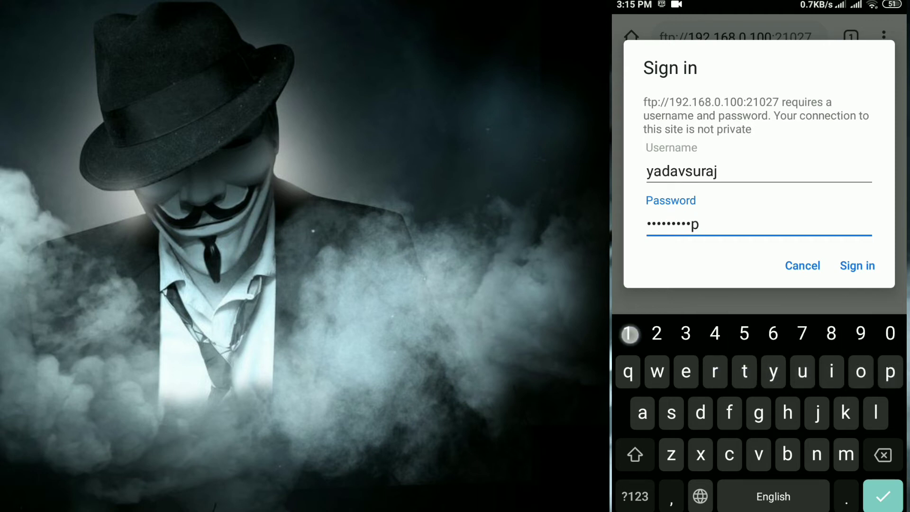
click(857, 266)
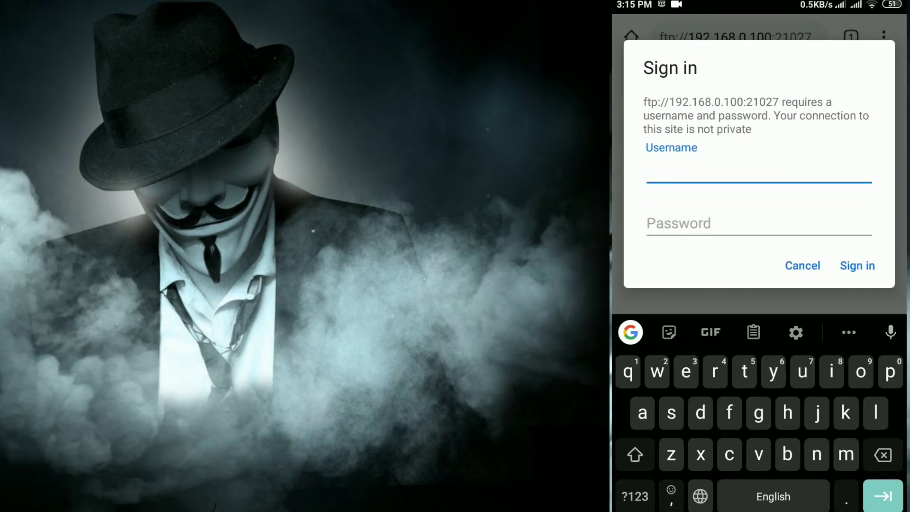
Stop and restart File Manager's FTP server as password-protected, now on port 5447.
key(alt+Tab)
click(826, 256)
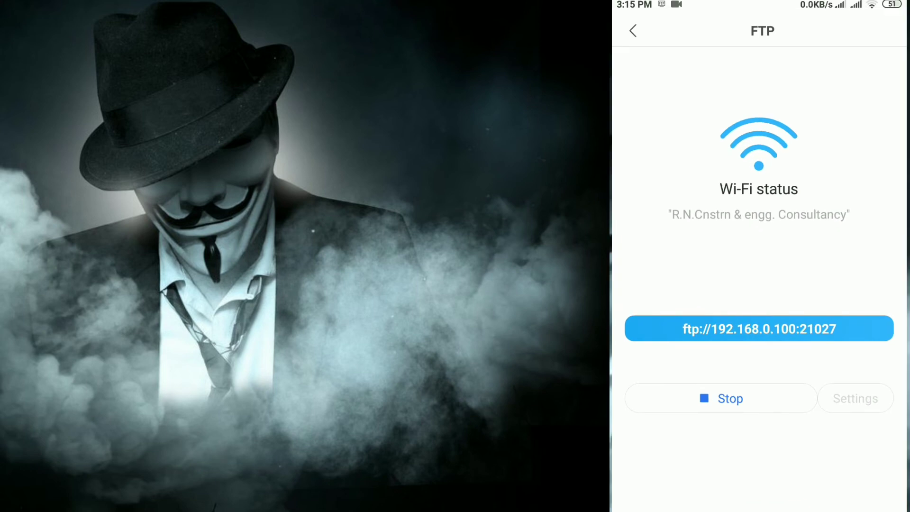
click(721, 398)
click(753, 395)
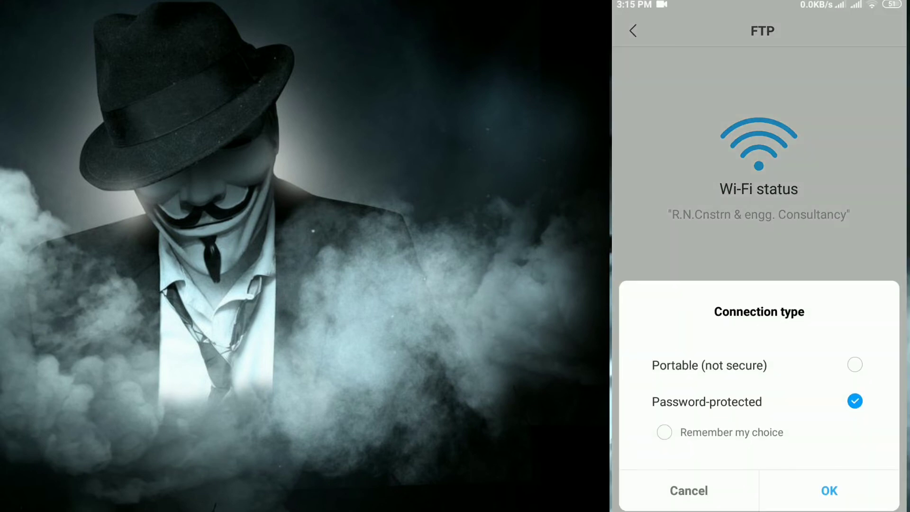
click(845, 483)
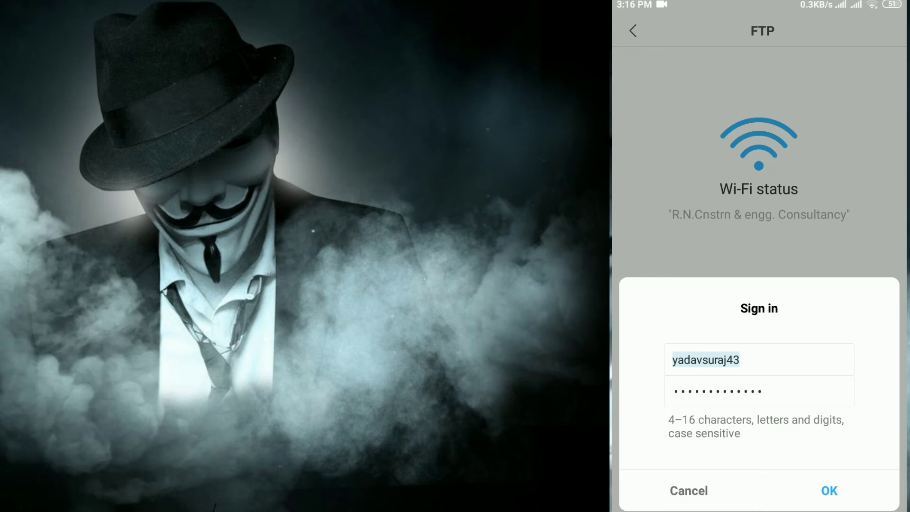
click(830, 491)
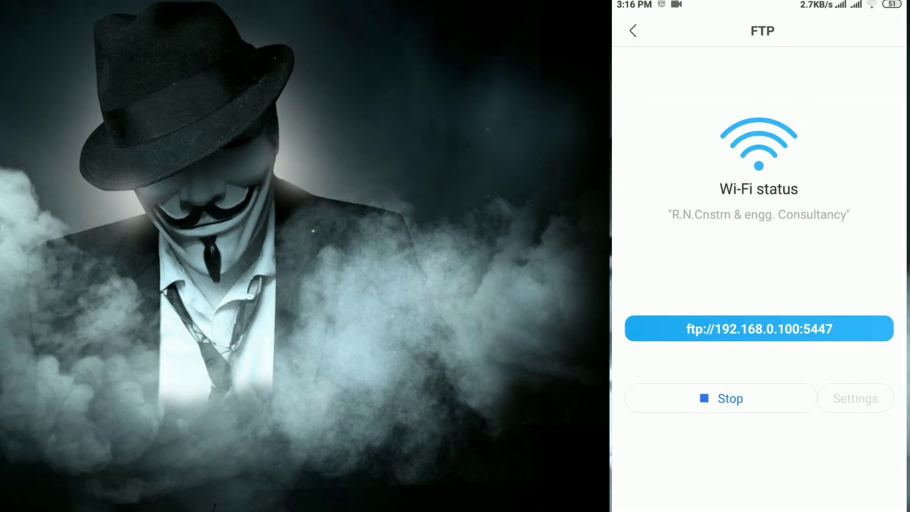
Go back to Chrome through Recents and start a new tab.
key(Menu)
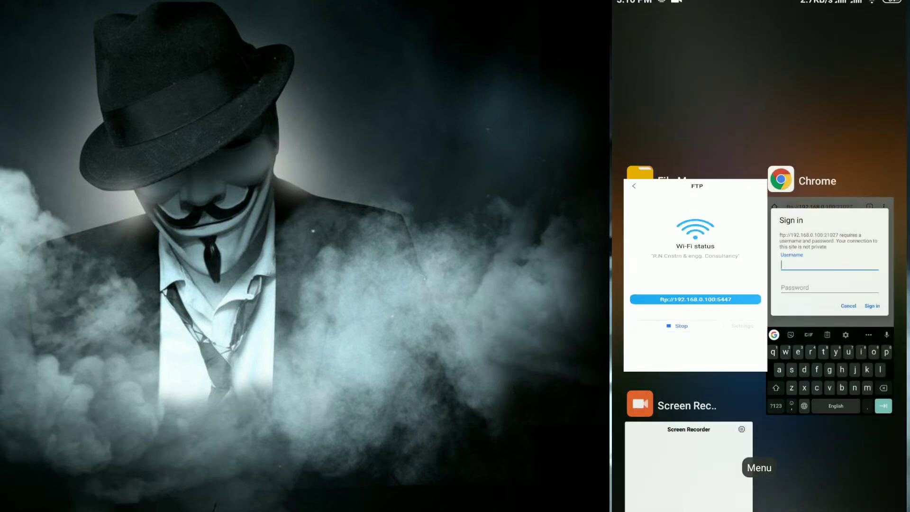
click(685, 299)
key(Menu)
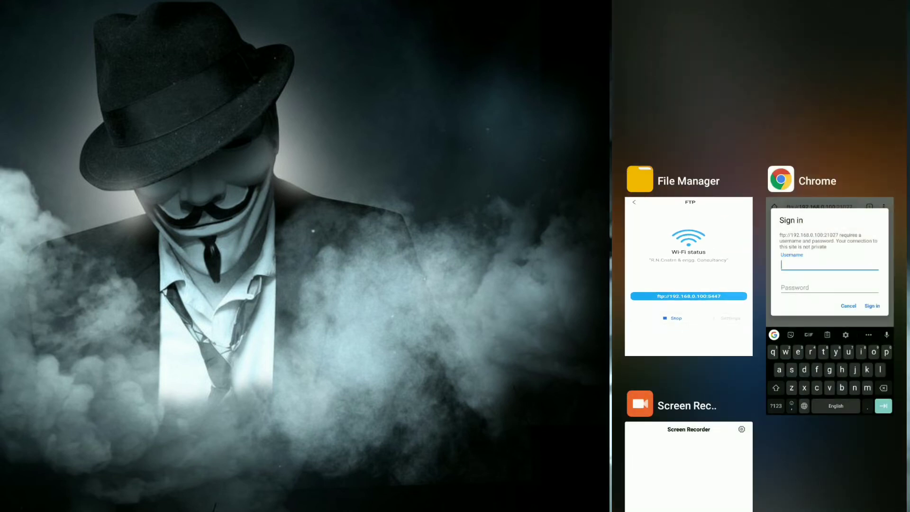
click(816, 345)
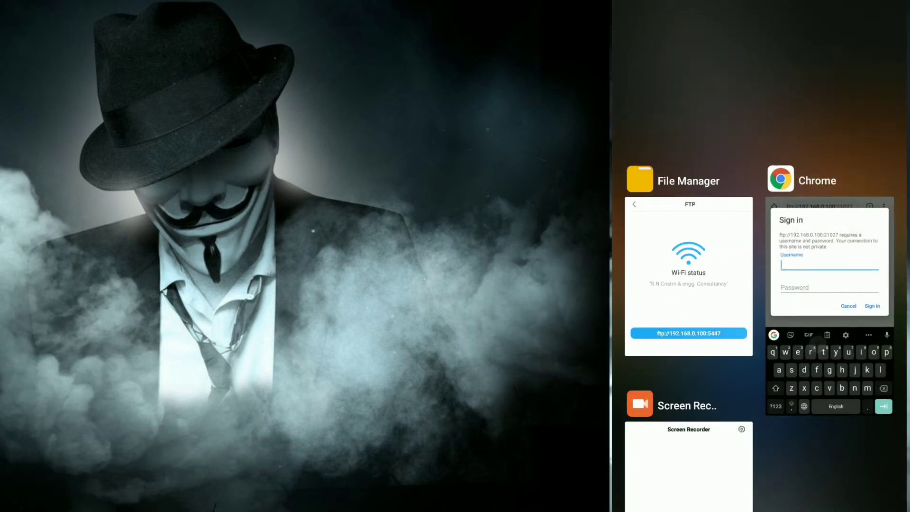
click(850, 37)
click(633, 37)
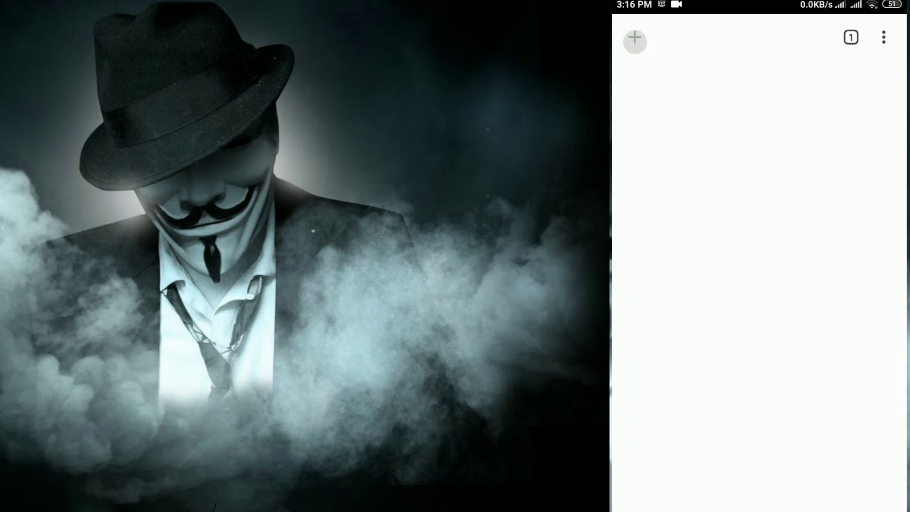
Enter ftp://192.168.0.100:5447 in the address bar and load it.
click(711, 201)
text(f)
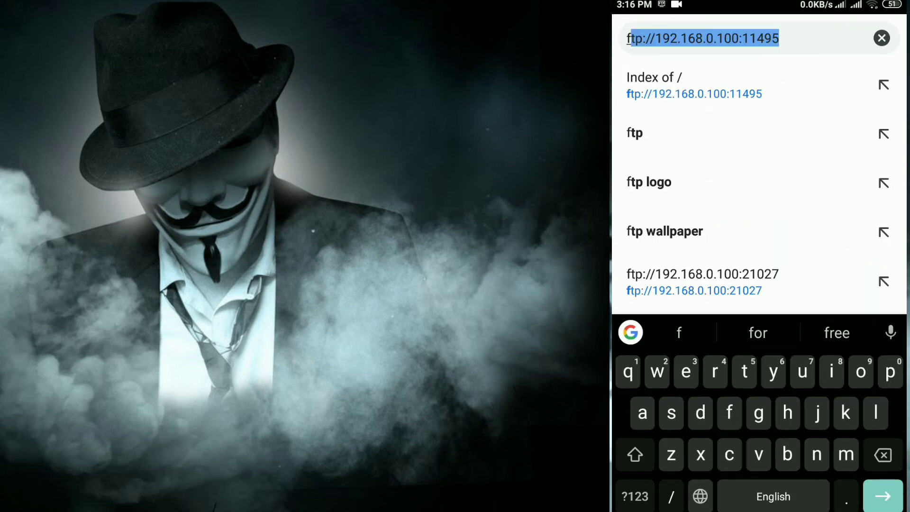
text(tp)
click(629, 501)
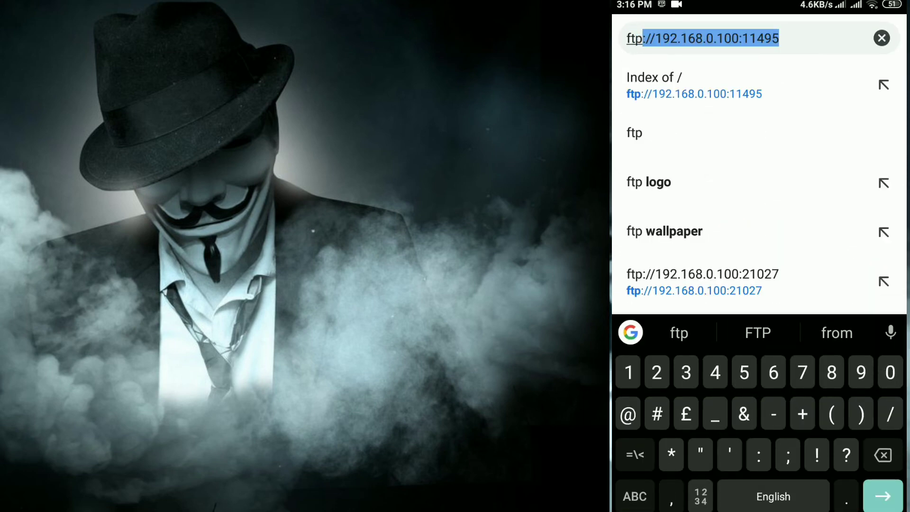
text(://)
click(629, 495)
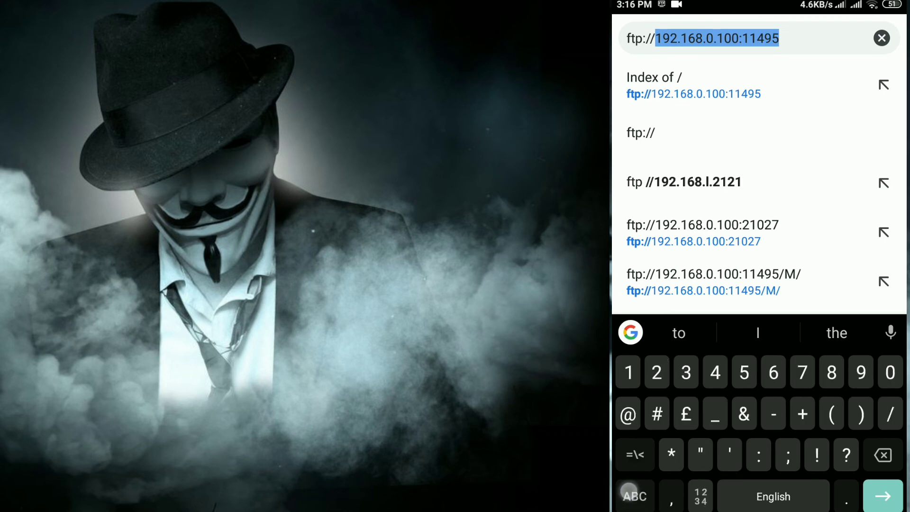
text(192.168)
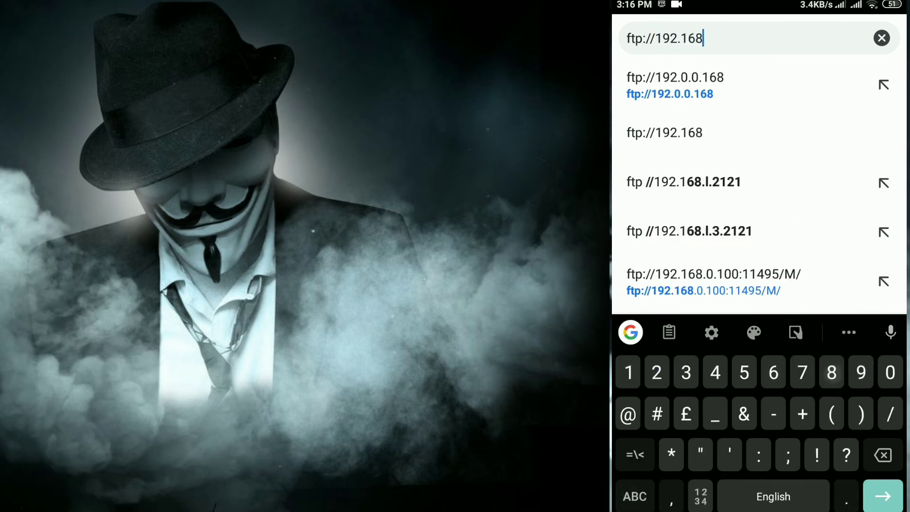
text(.0.10)
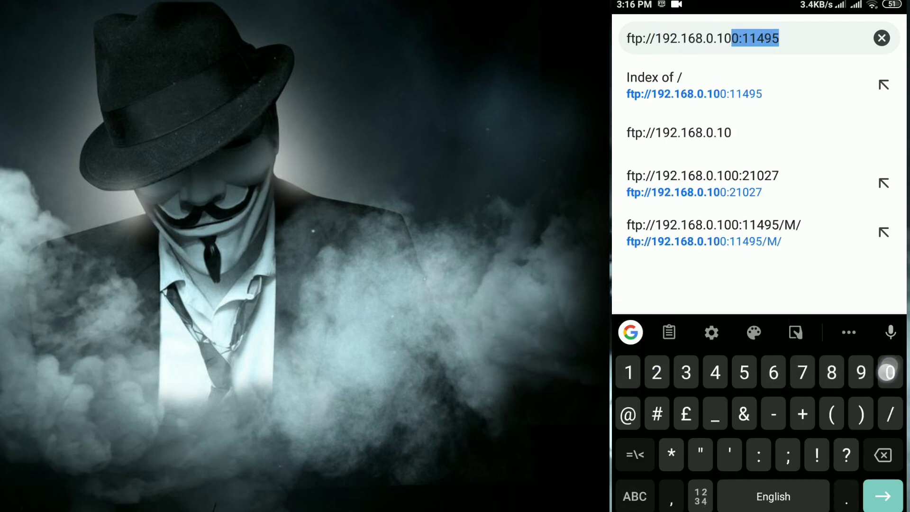
text(0:)
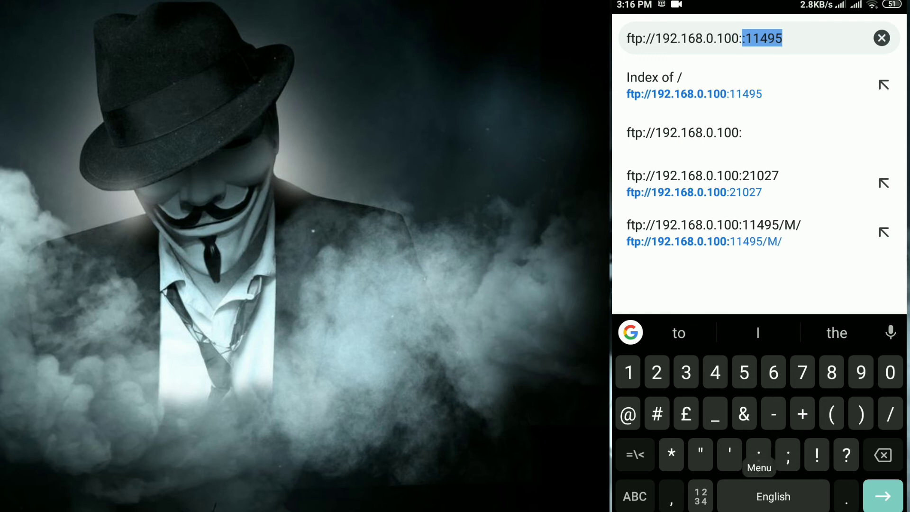
key(alt+Tab)
click(688, 260)
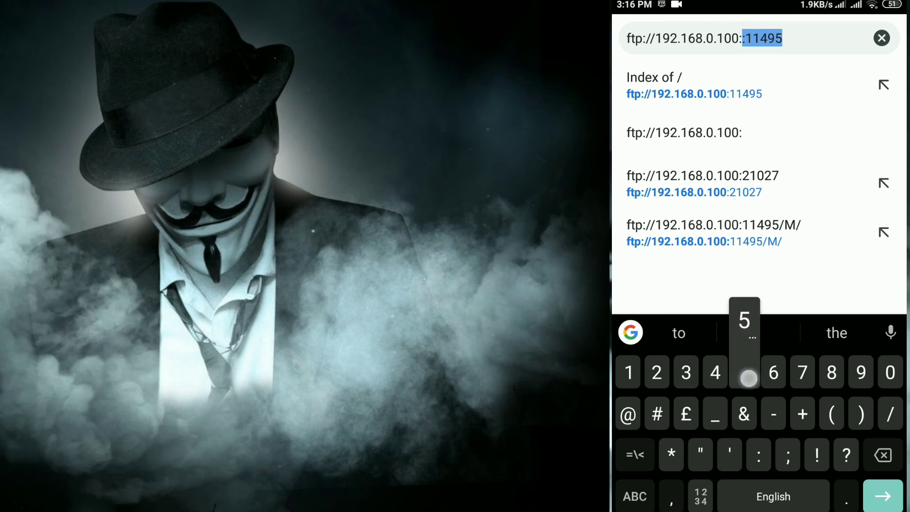
text(5447)
key(Return)
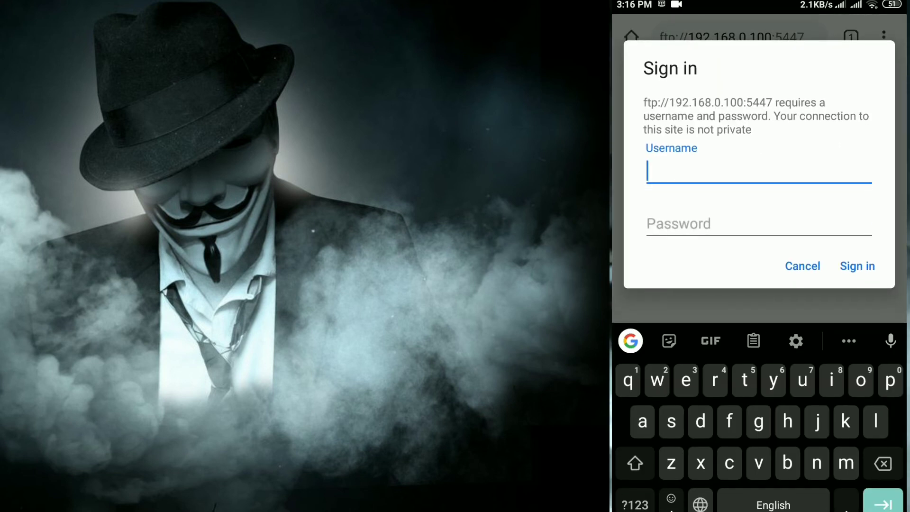
text(yadav)
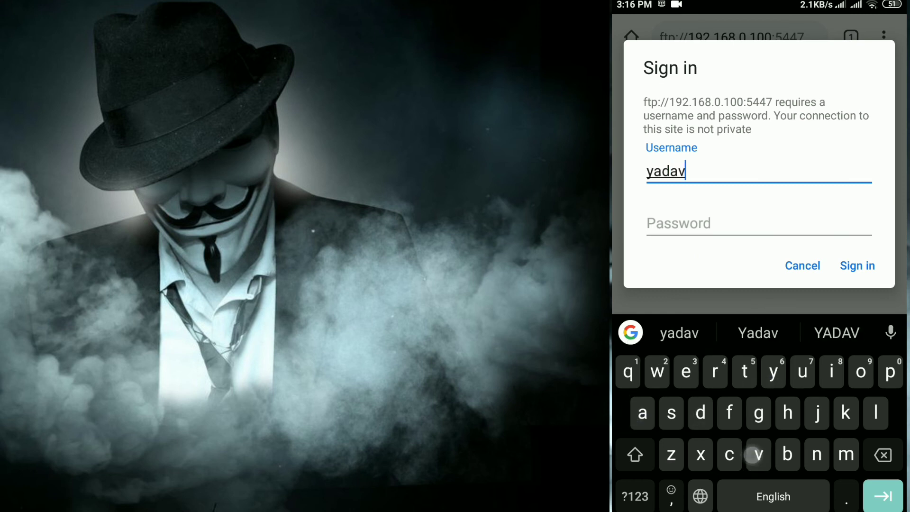
text(suraj)
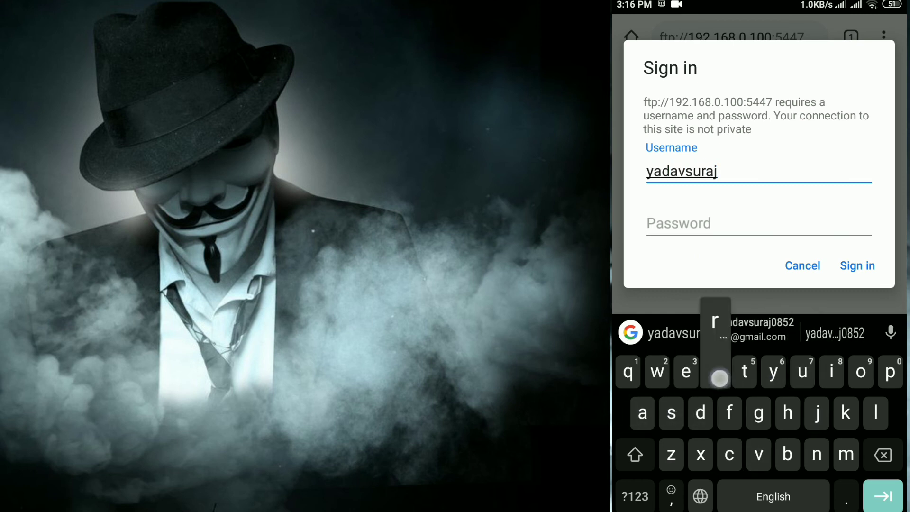
click(672, 214)
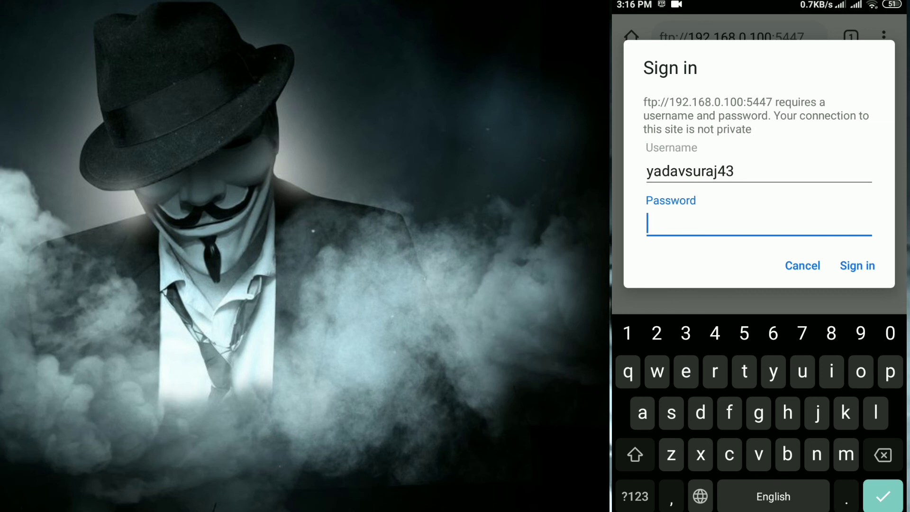
text(qe)
key(BackSpace)
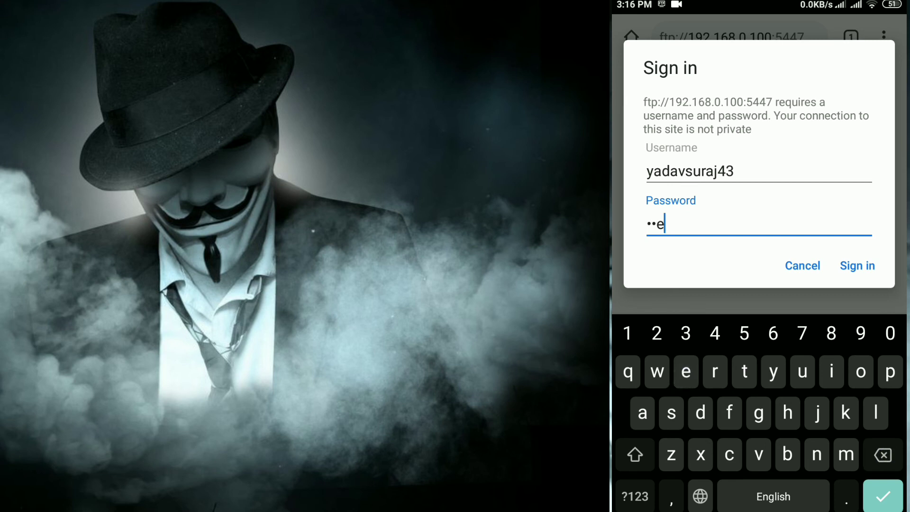
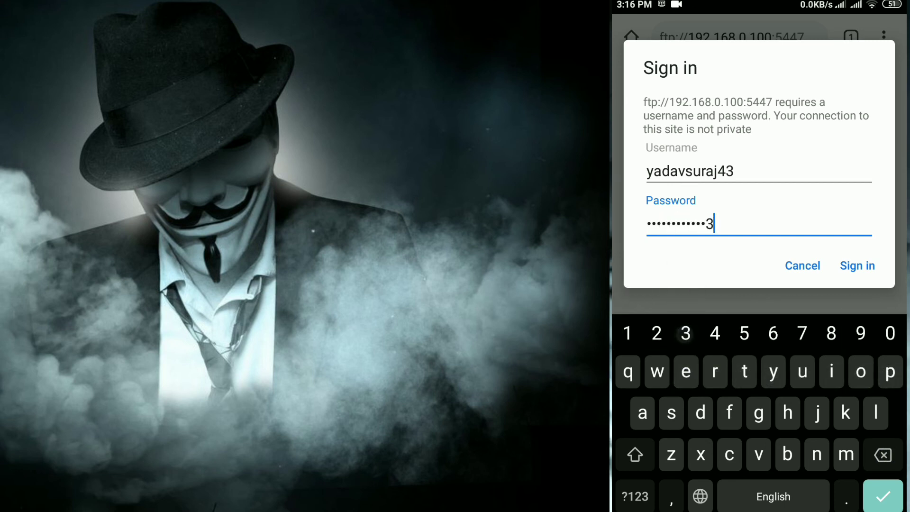
click(857, 266)
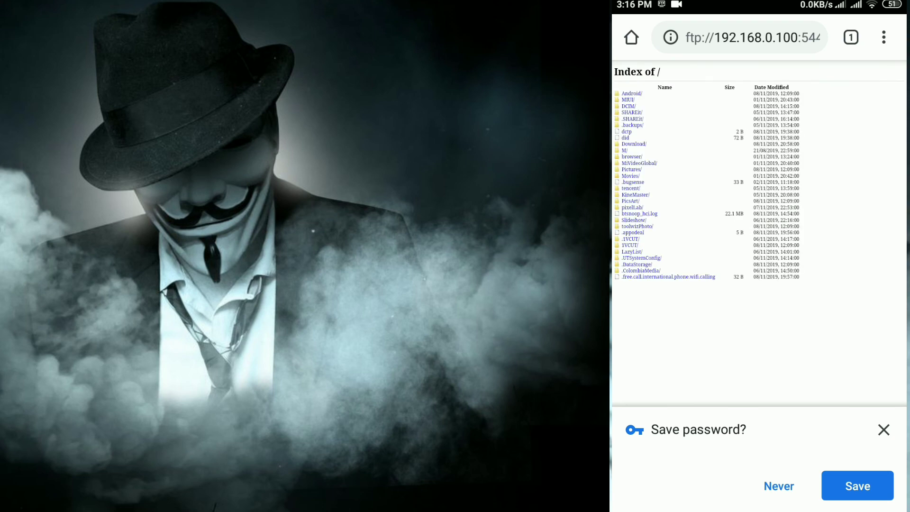
Decline saving the password and open DCIM, showing Screenshots, Camera and ScreenRecorder.
click(780, 495)
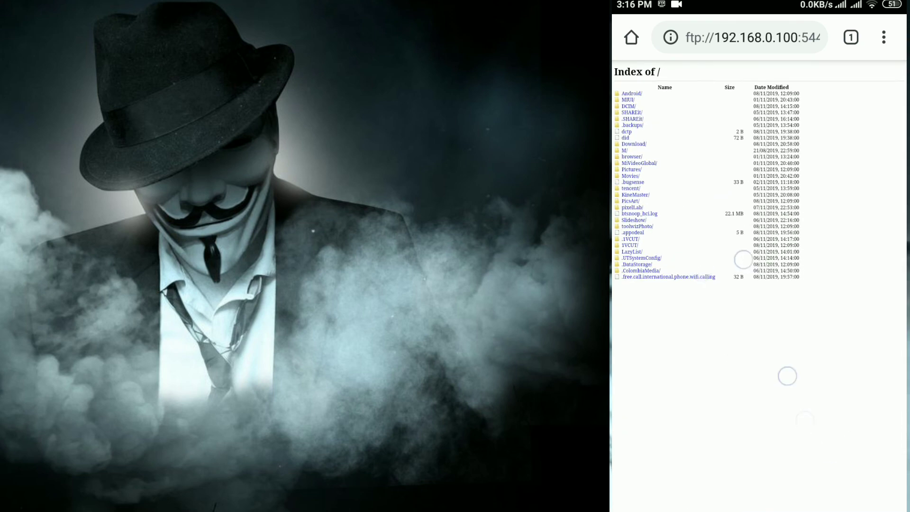
drag(788, 375, 844, 437)
double_click(844, 437)
click(652, 169)
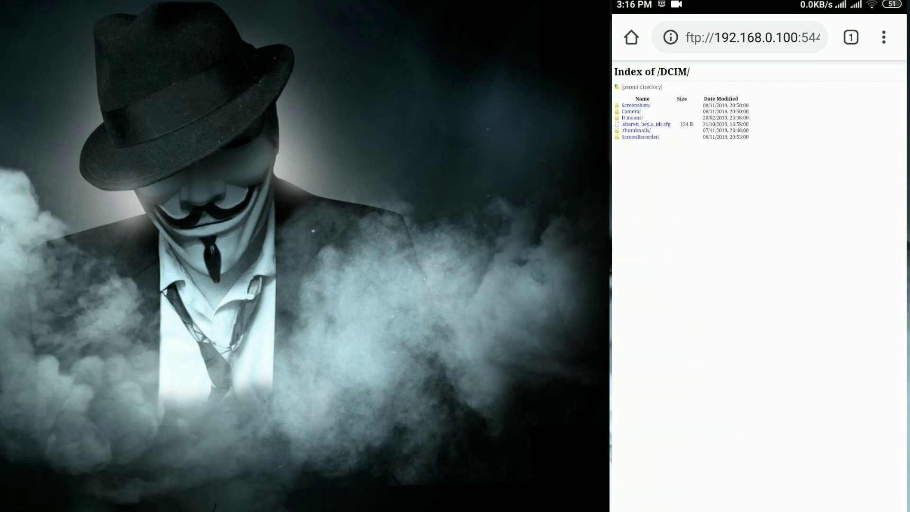
click(818, 27)
key(Escape)
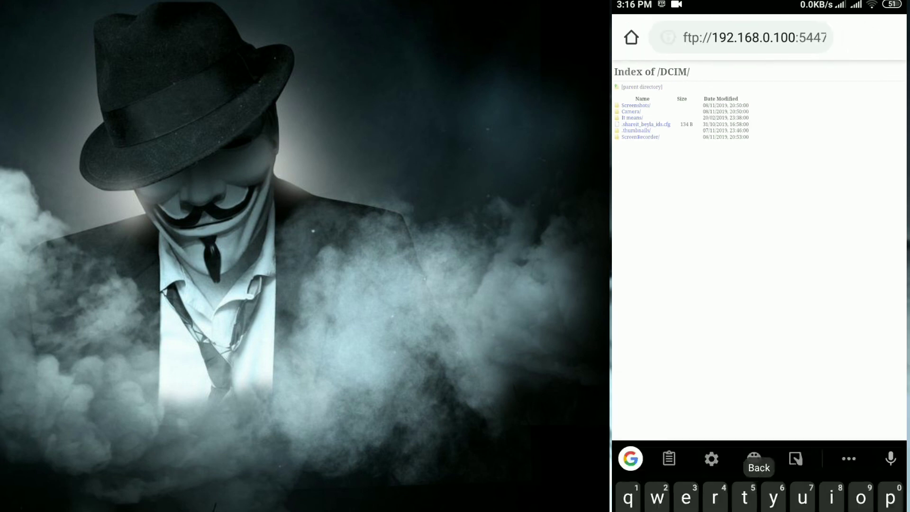